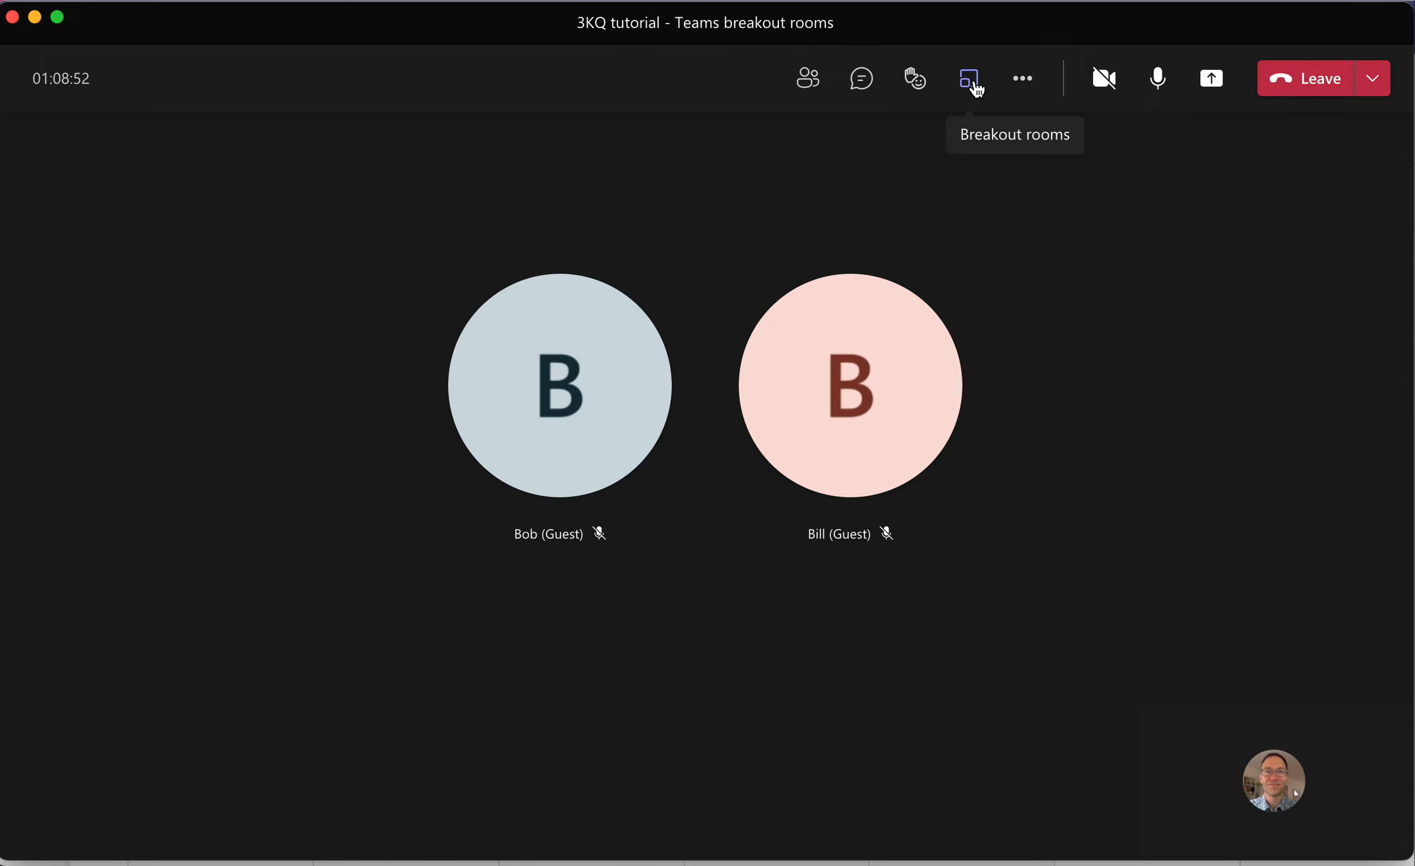
Create 2 breakout rooms for the meeting with participants assigned manually
left_click(974, 89)
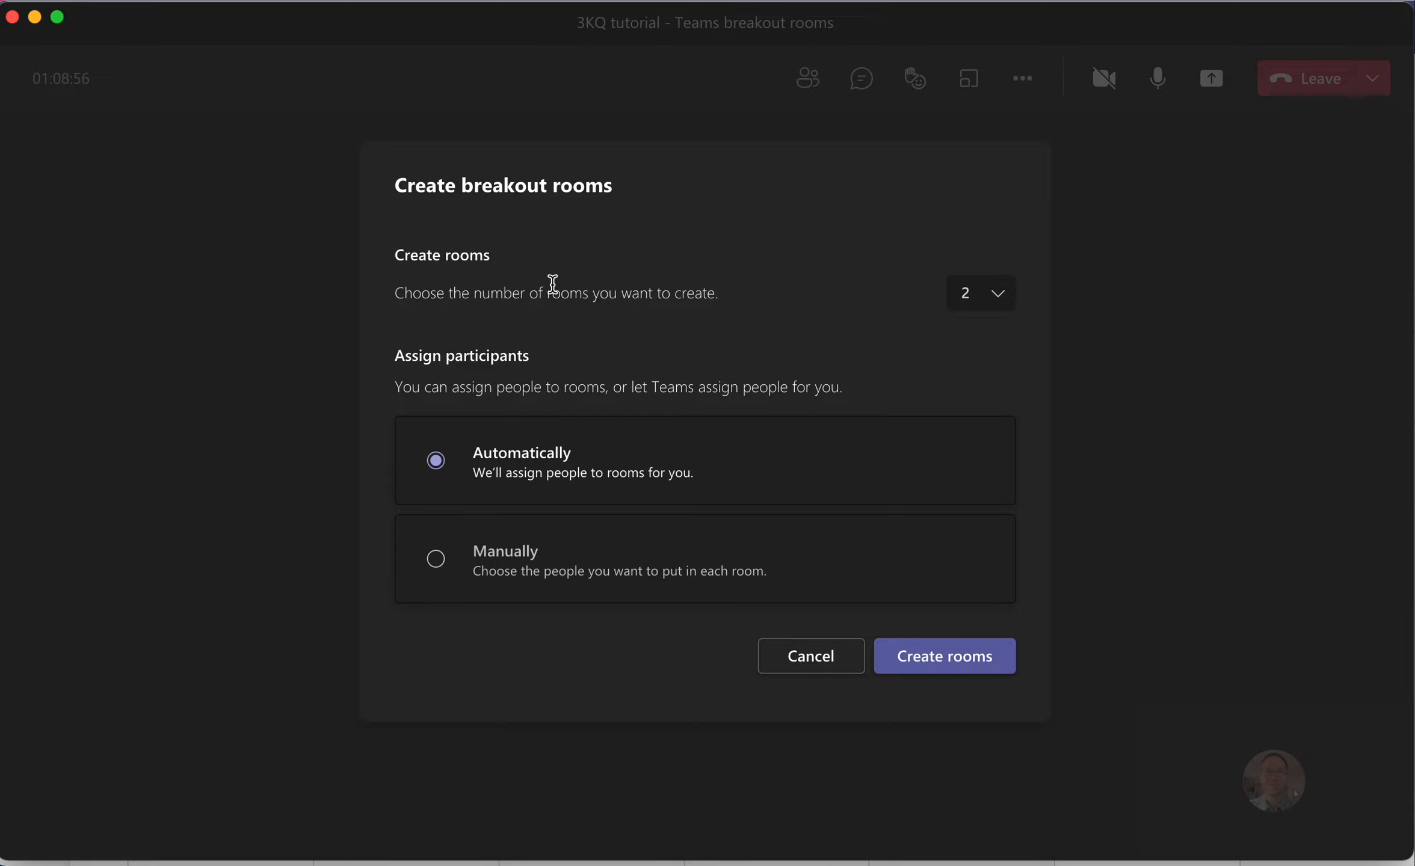
left_click(1002, 301)
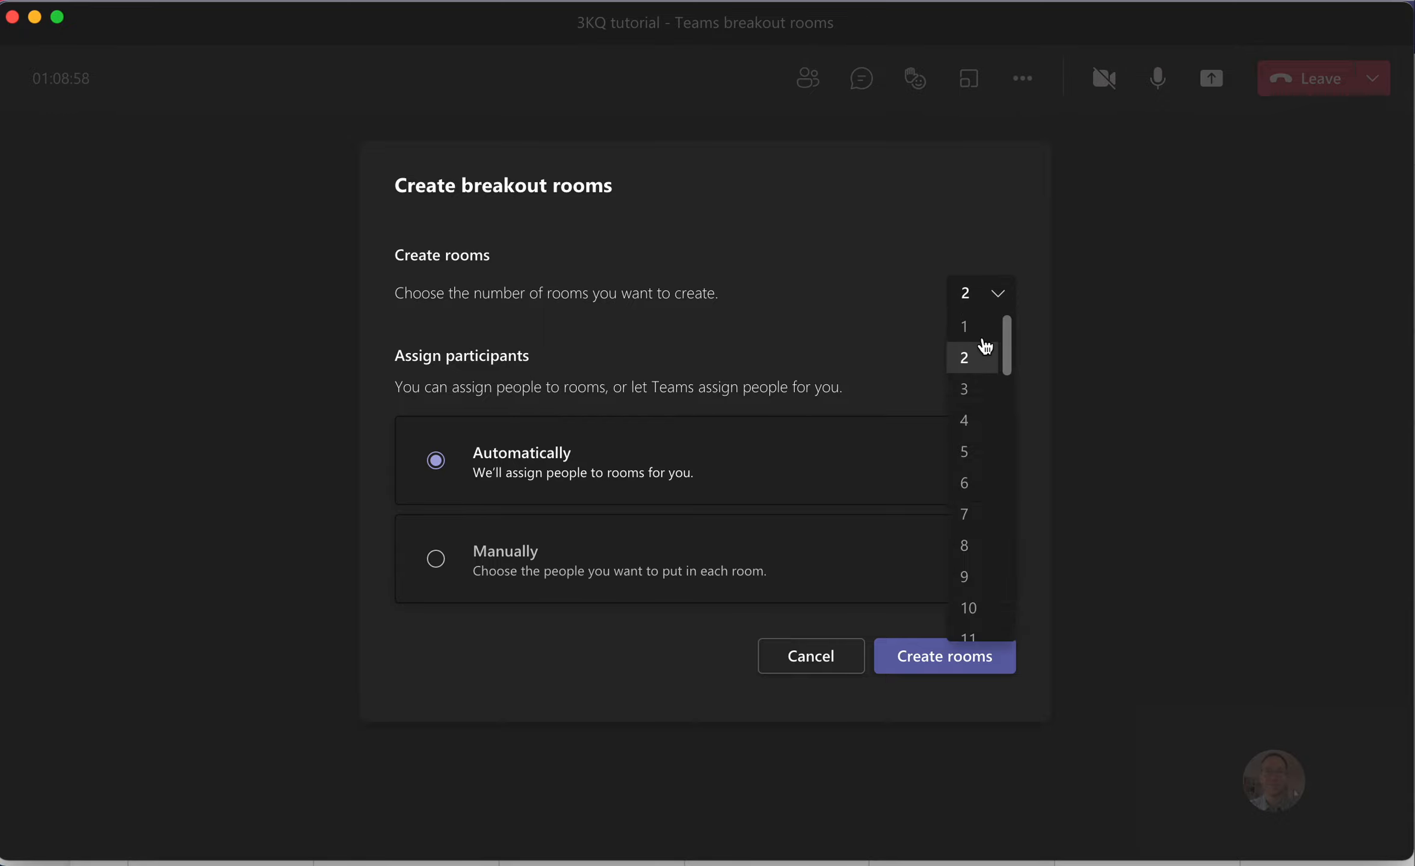
scroll(965, 510, "down", 10)
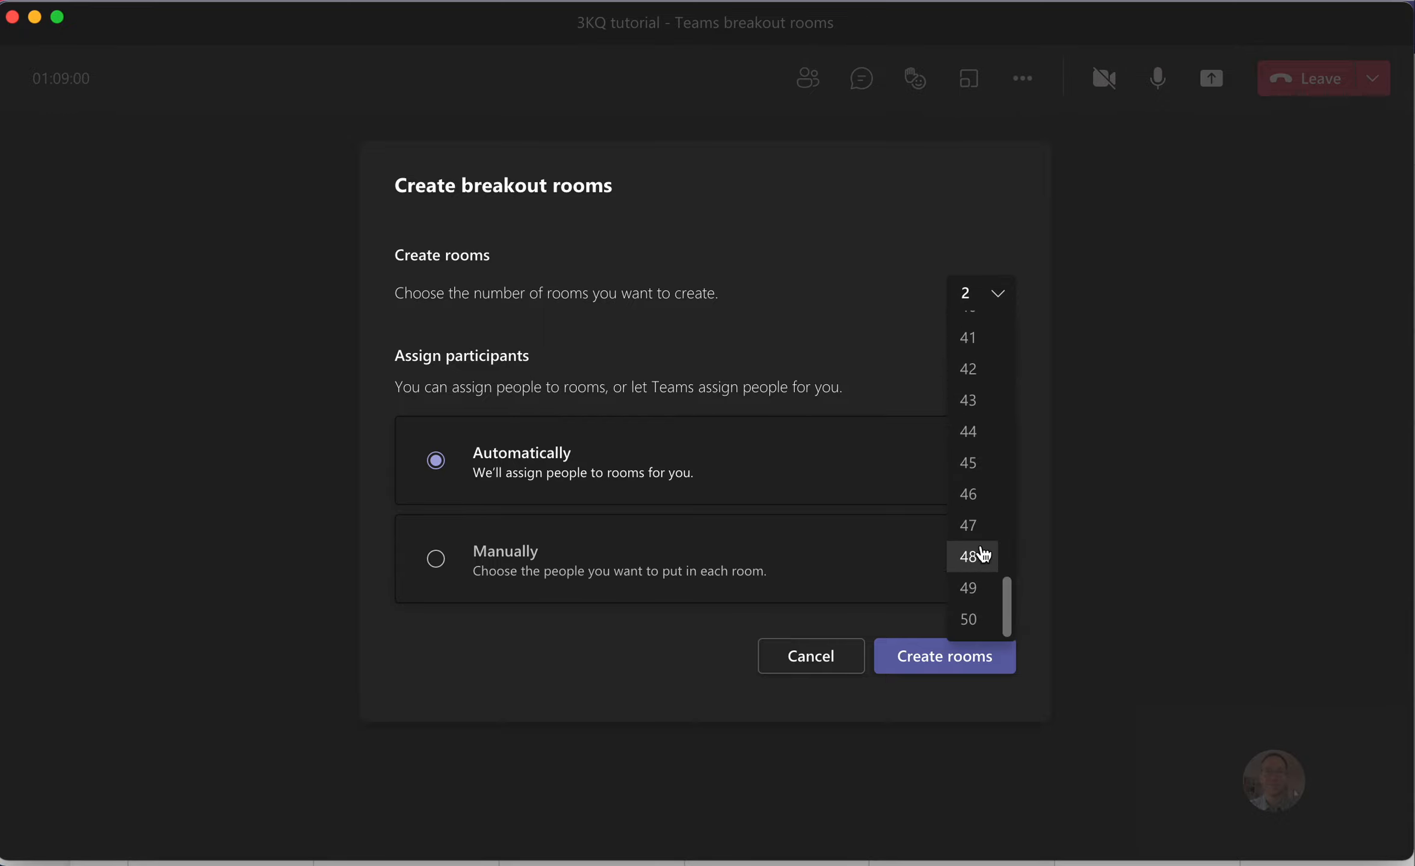
scroll(982, 550, "up", 10)
left_click(976, 359)
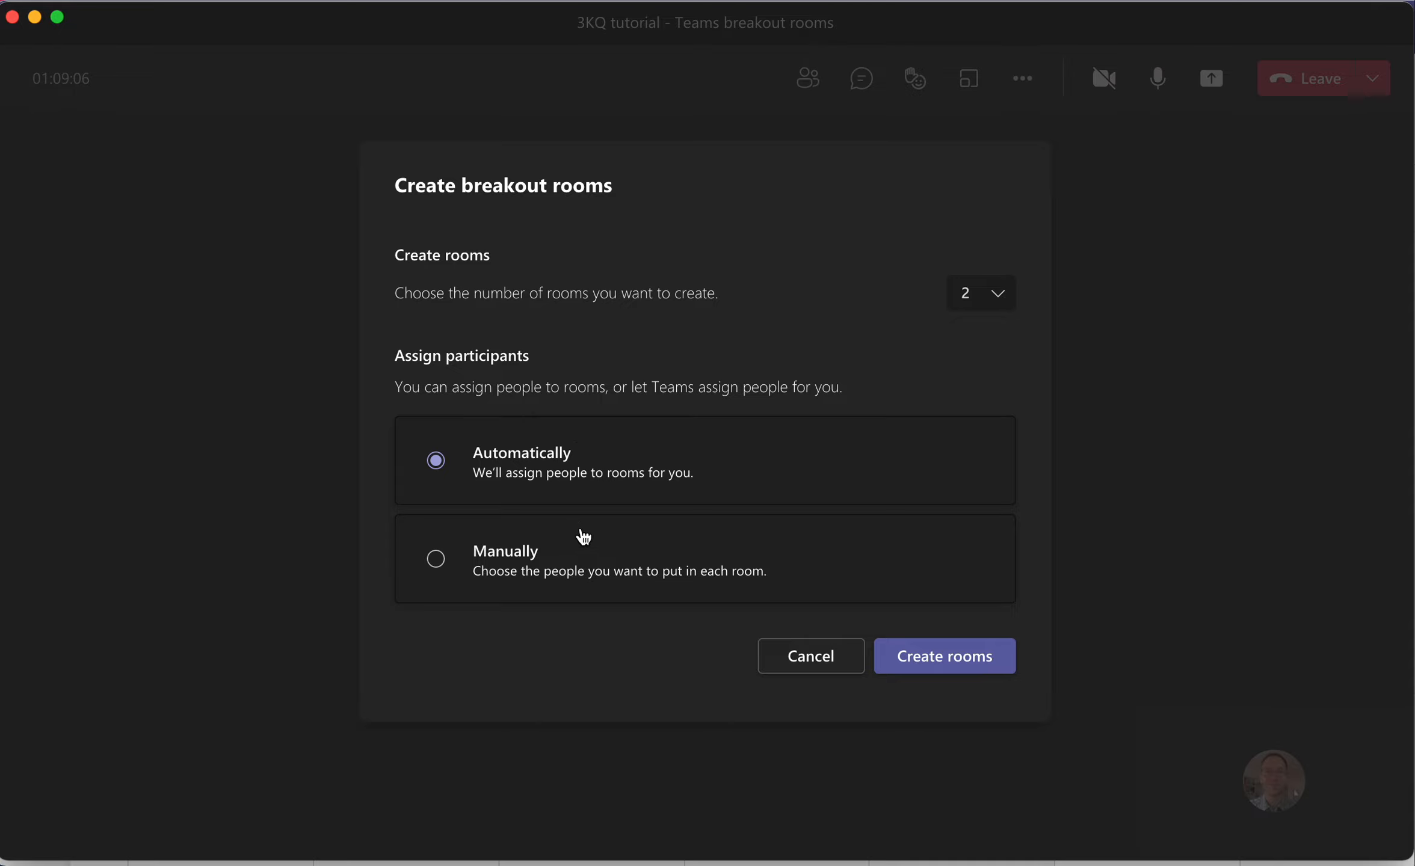
left_click(590, 548)
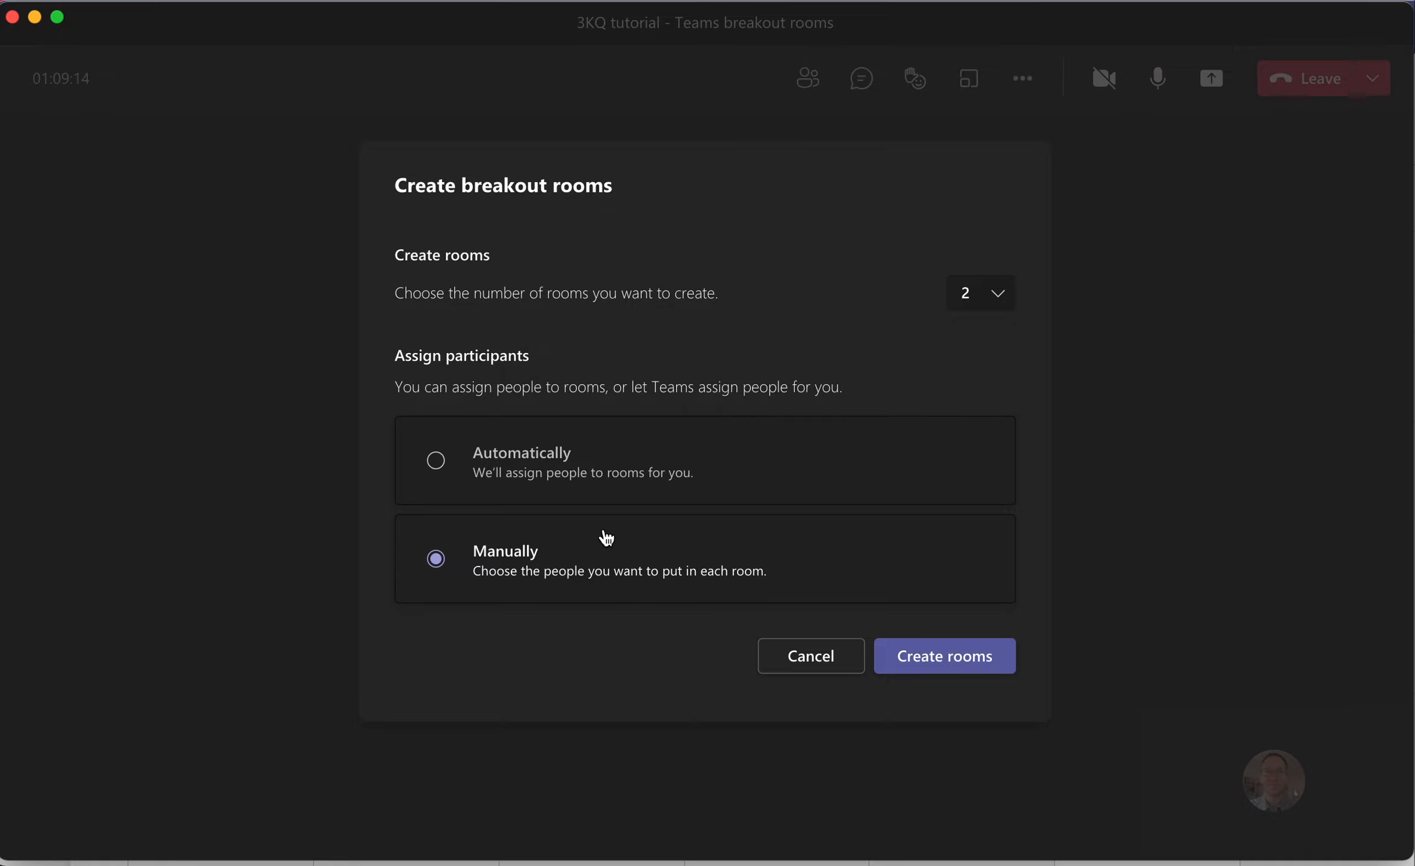
left_click(951, 659)
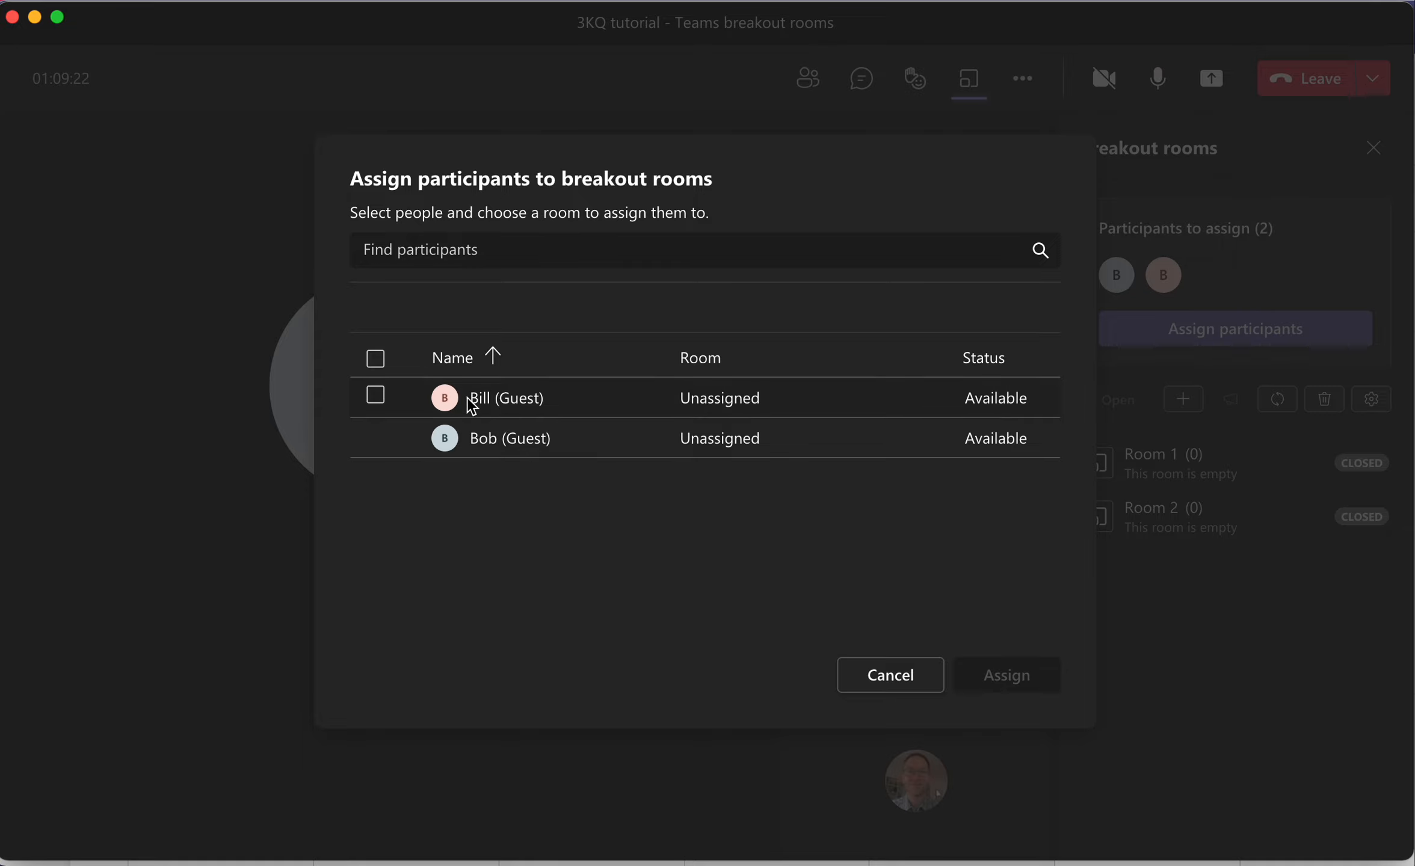
Assign the first listed guest to Room 1 and the second guest to Room 2, and apply the assignments
left_click(377, 400)
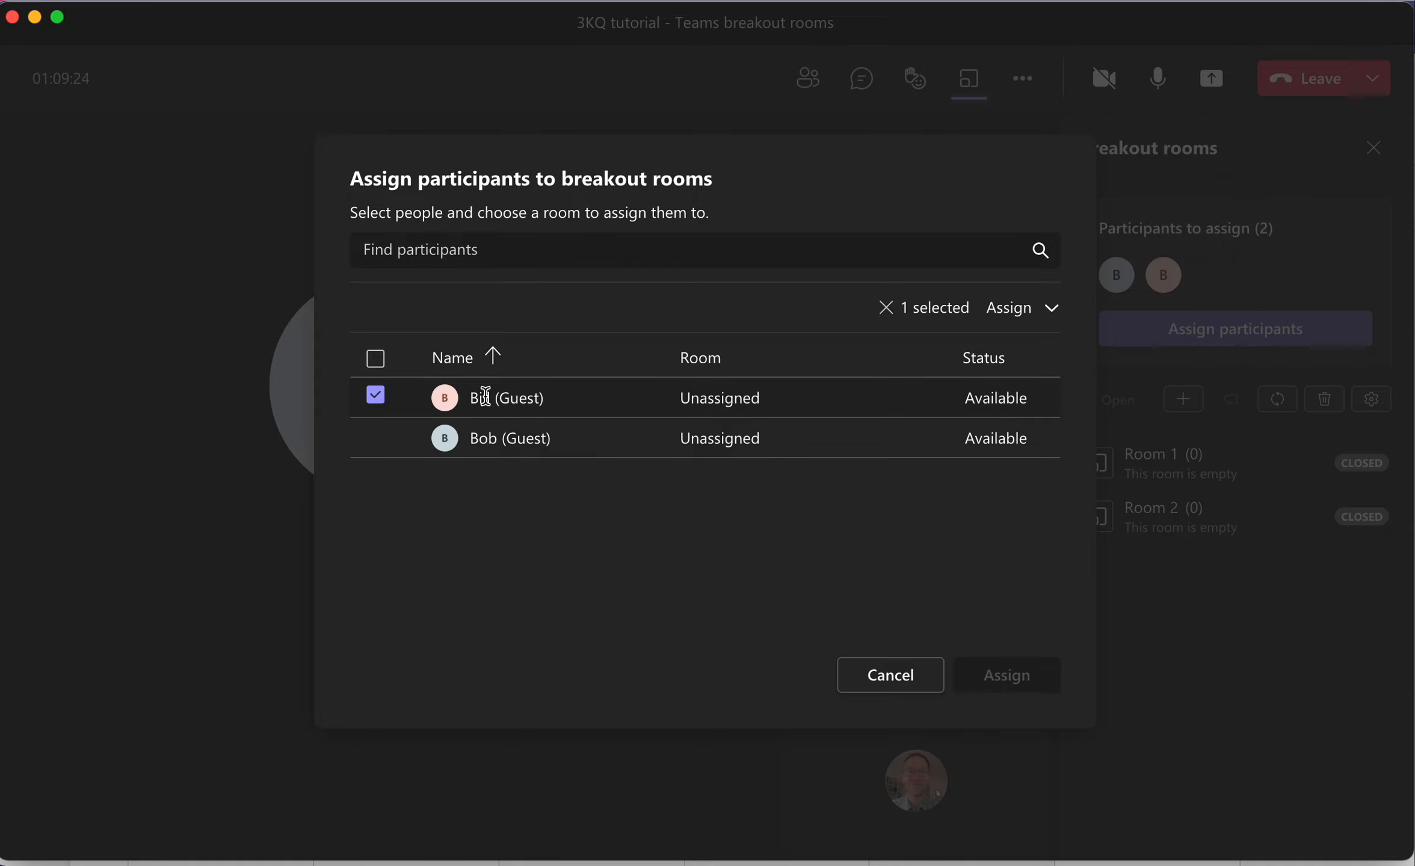
mouse_move(720, 392)
left_click(782, 400)
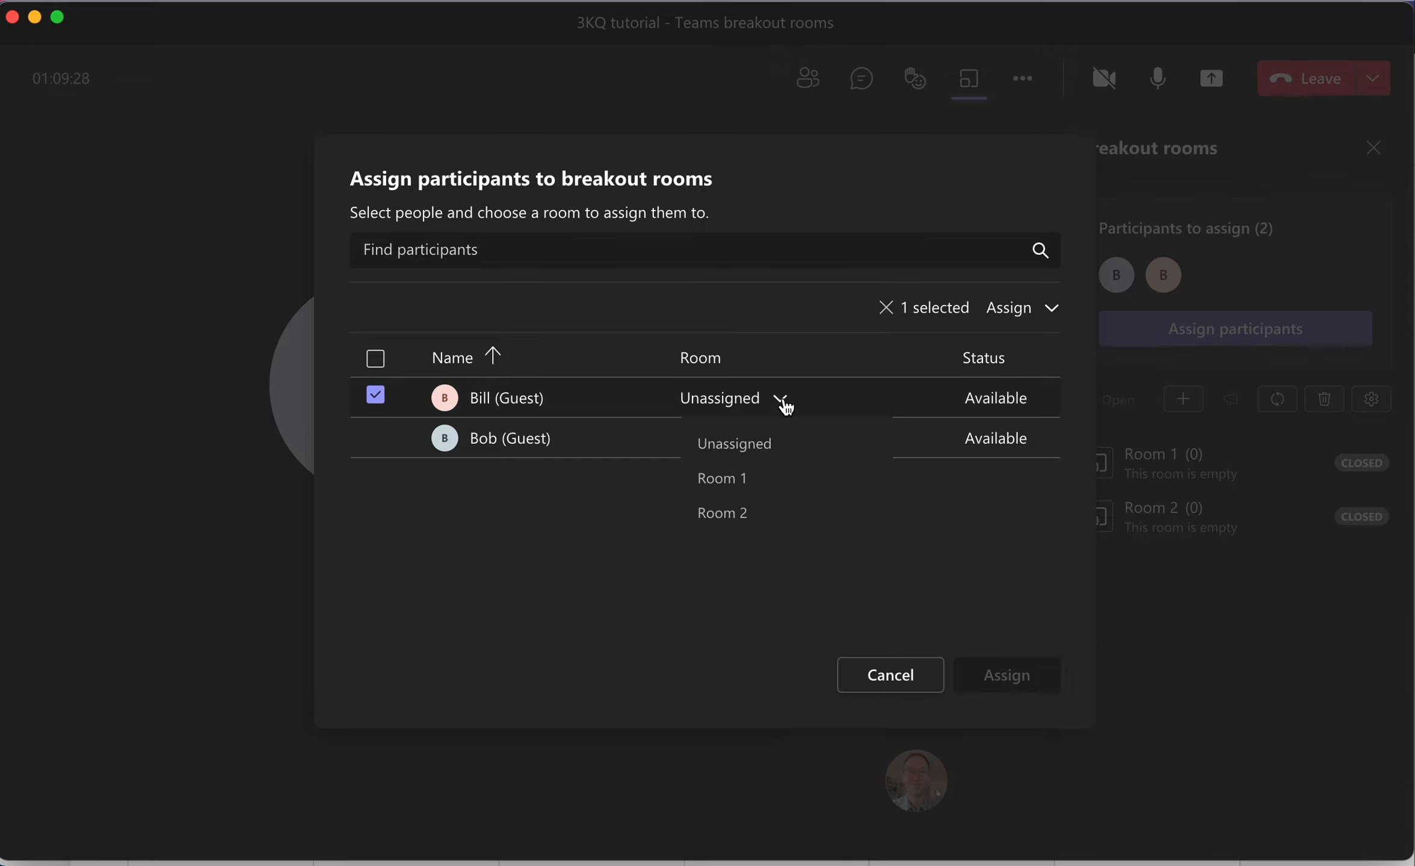
left_click(771, 484)
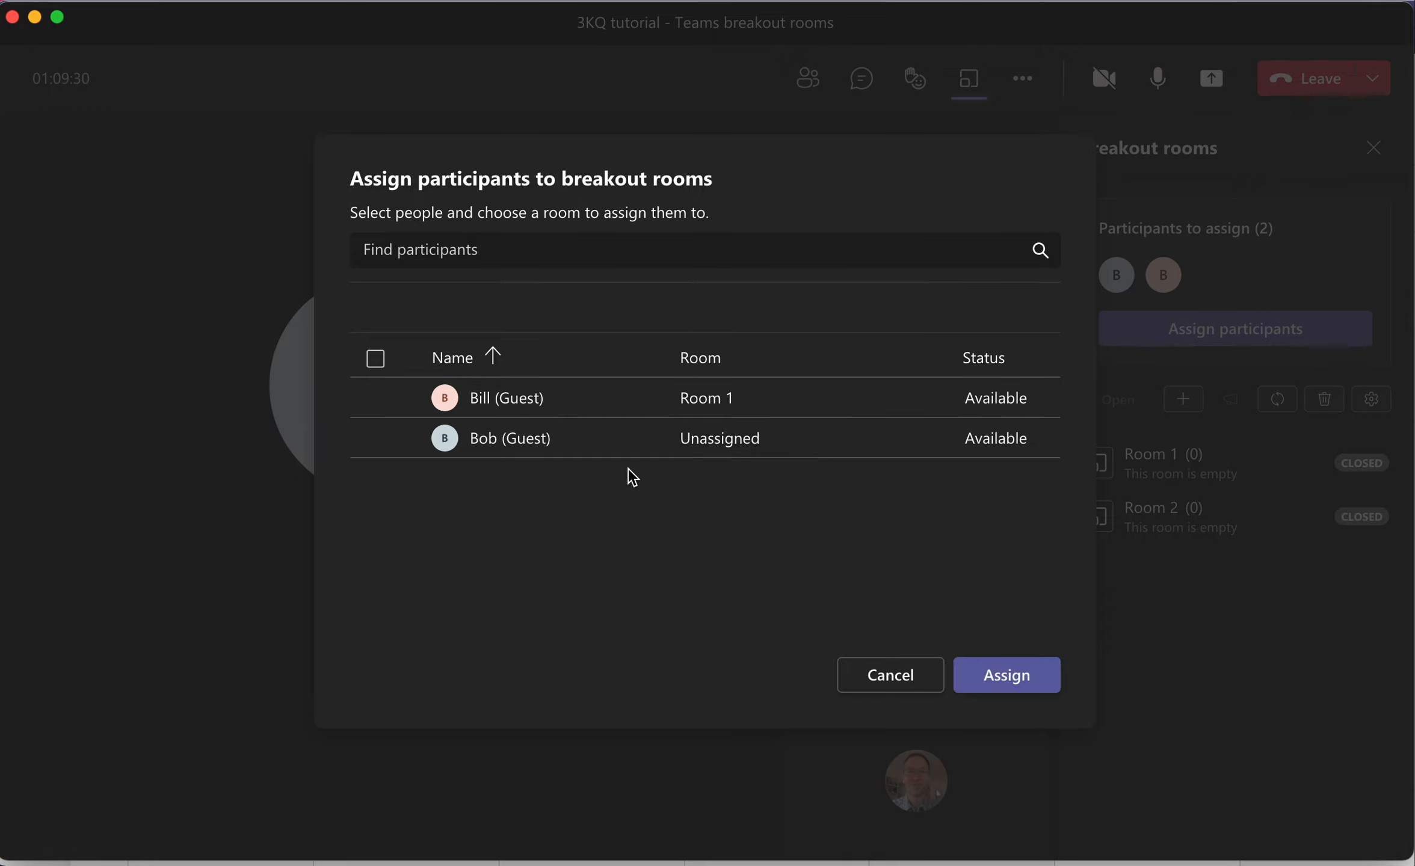
left_click(375, 436)
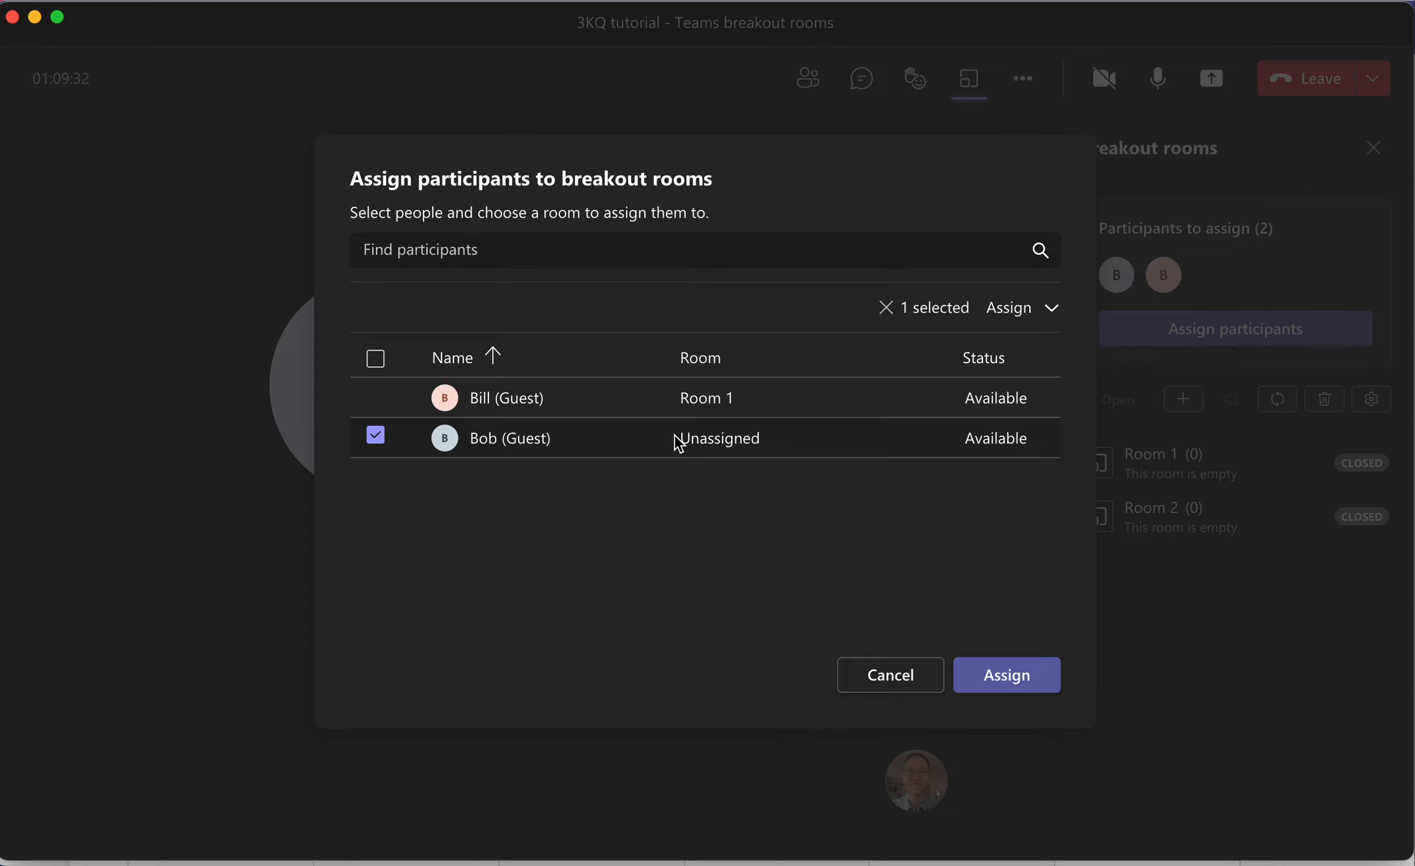
left_click(780, 440)
left_click(749, 557)
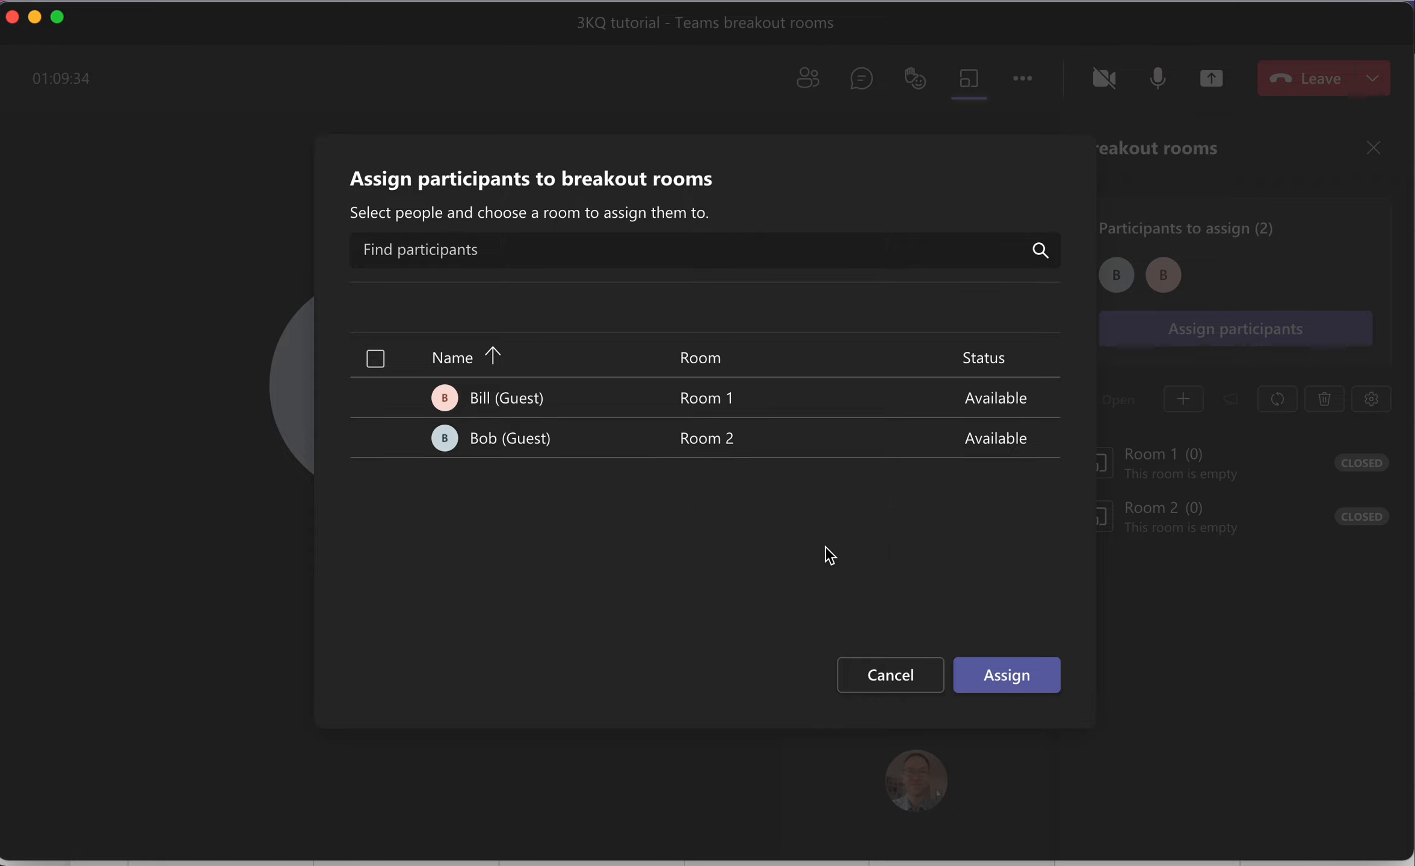
left_click(1004, 679)
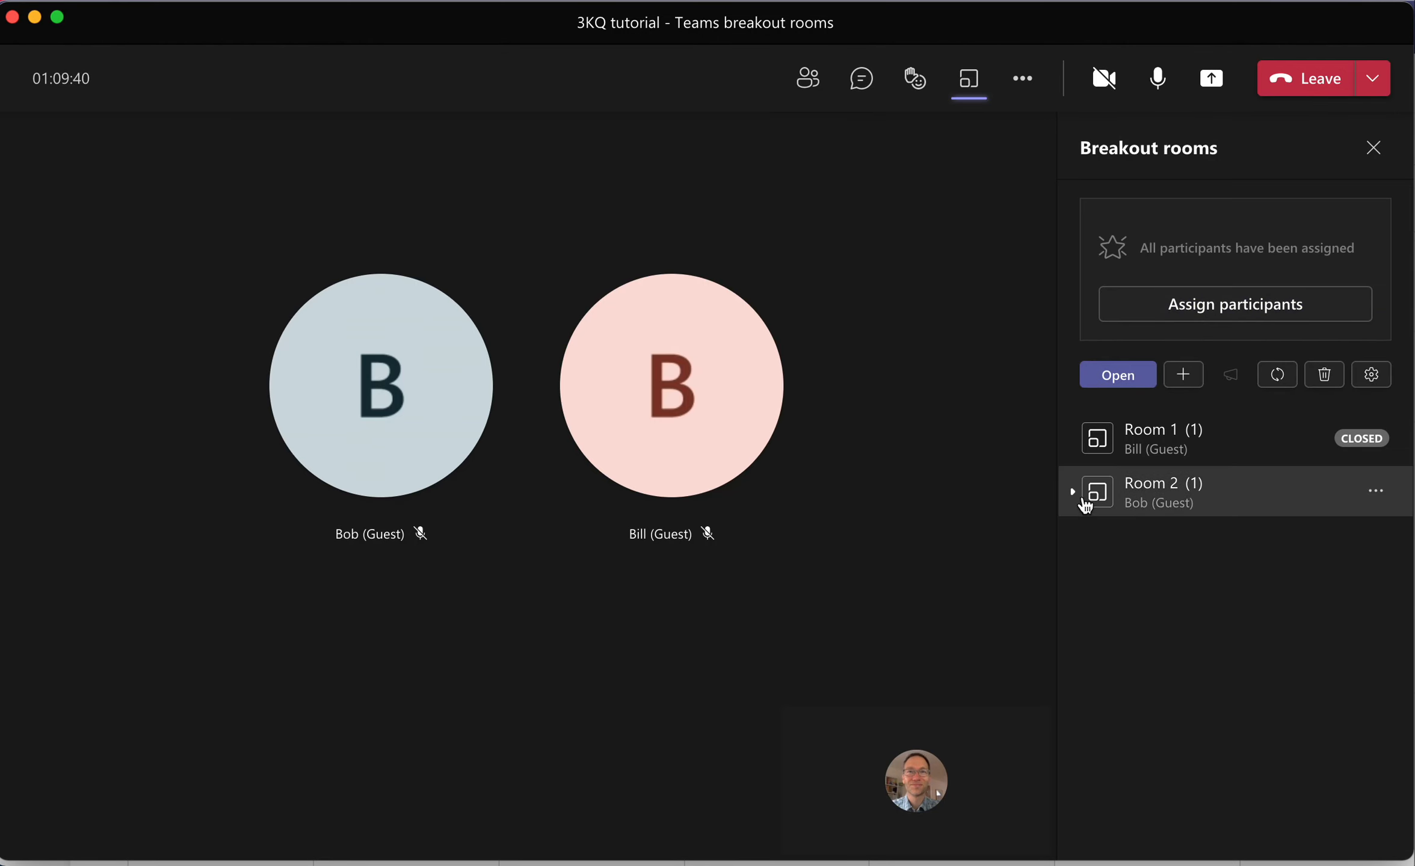
Expand the participant lists of Room 1 and Room 2 and open the breakout rooms
left_click_drag(1099, 439, 1103, 525)
left_click(1104, 524)
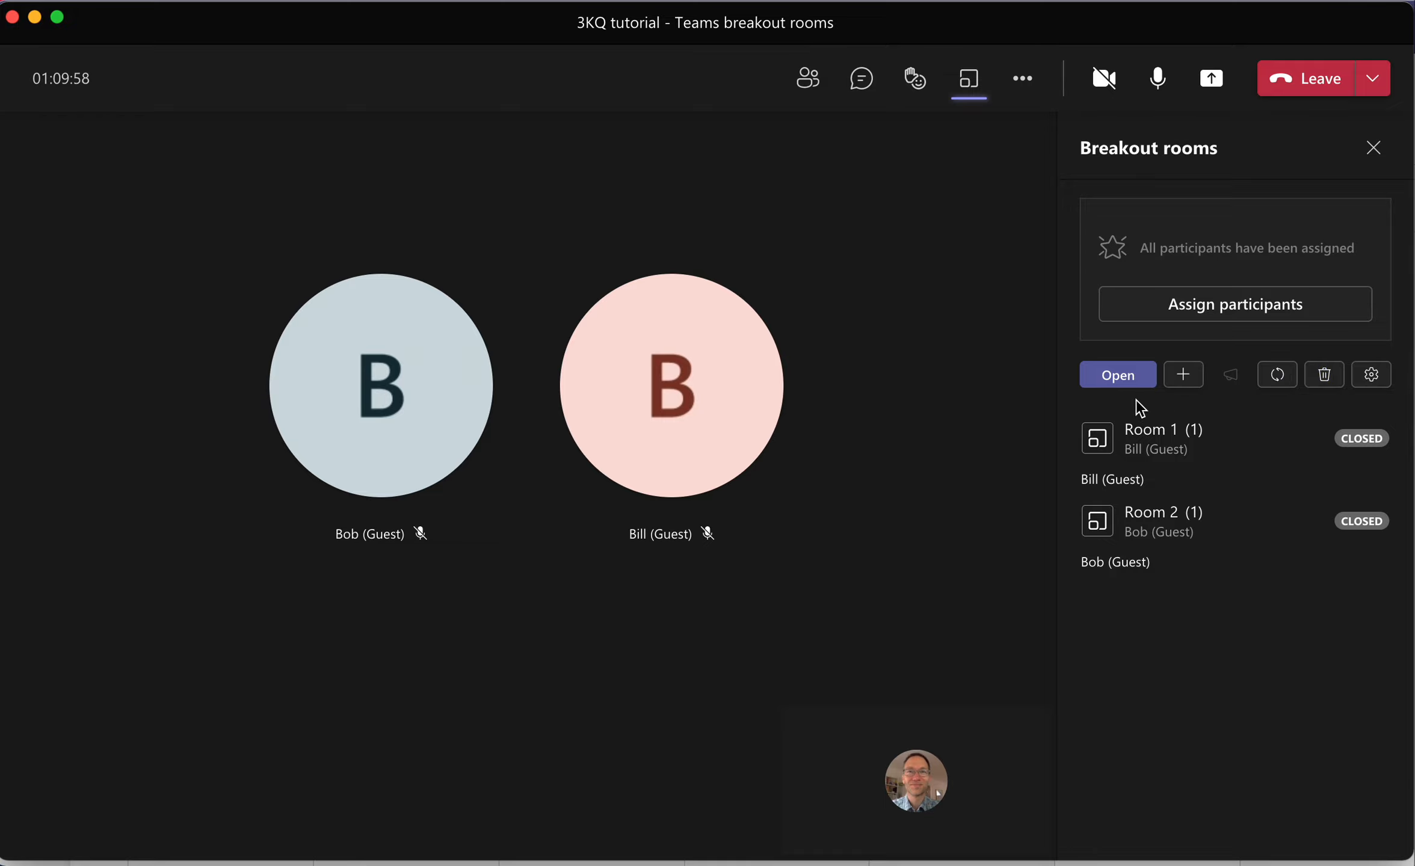
left_click(1123, 379)
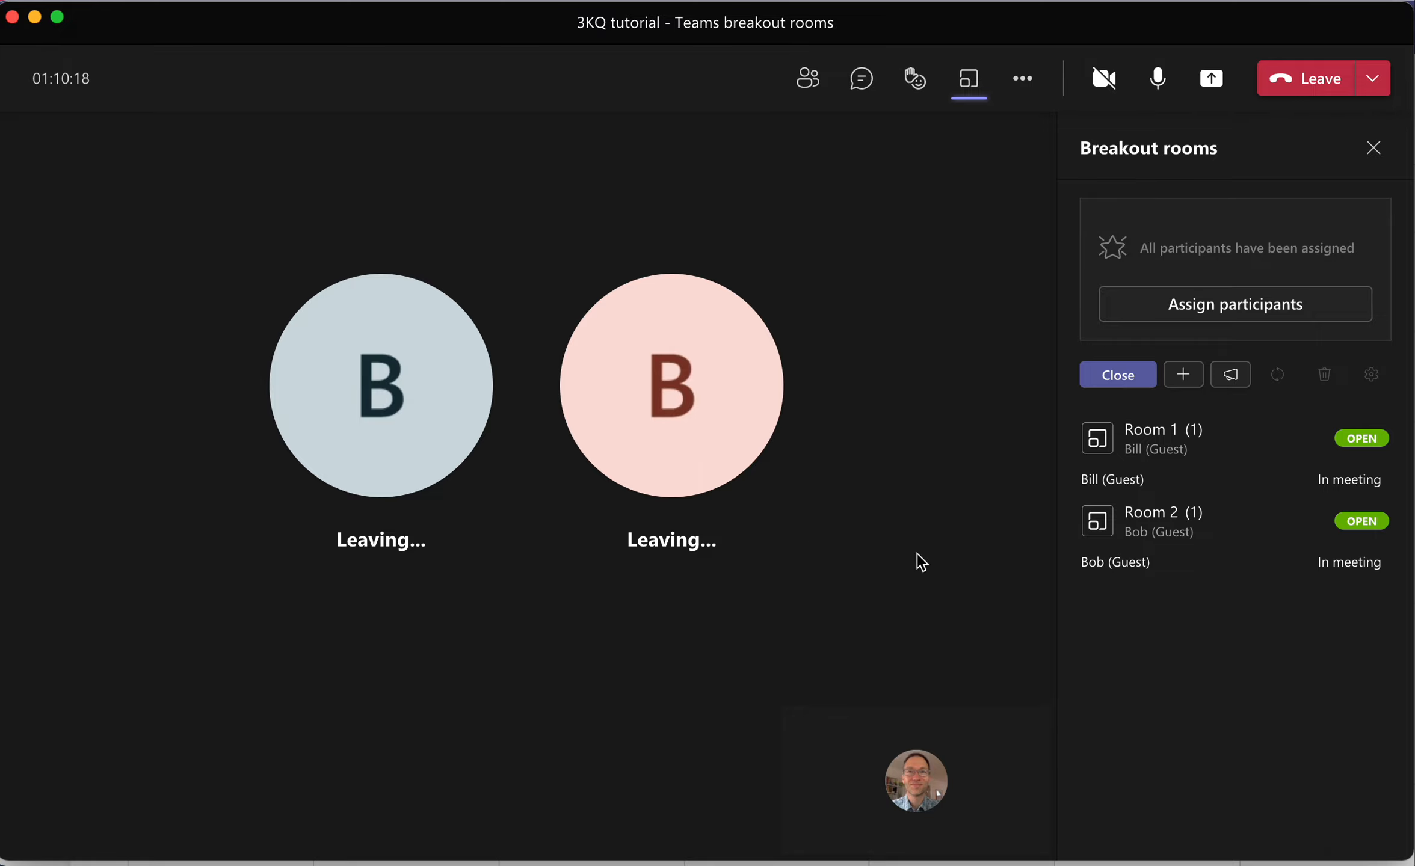
Join Room 1 and return to the main meeting
mouse_move(1375, 450)
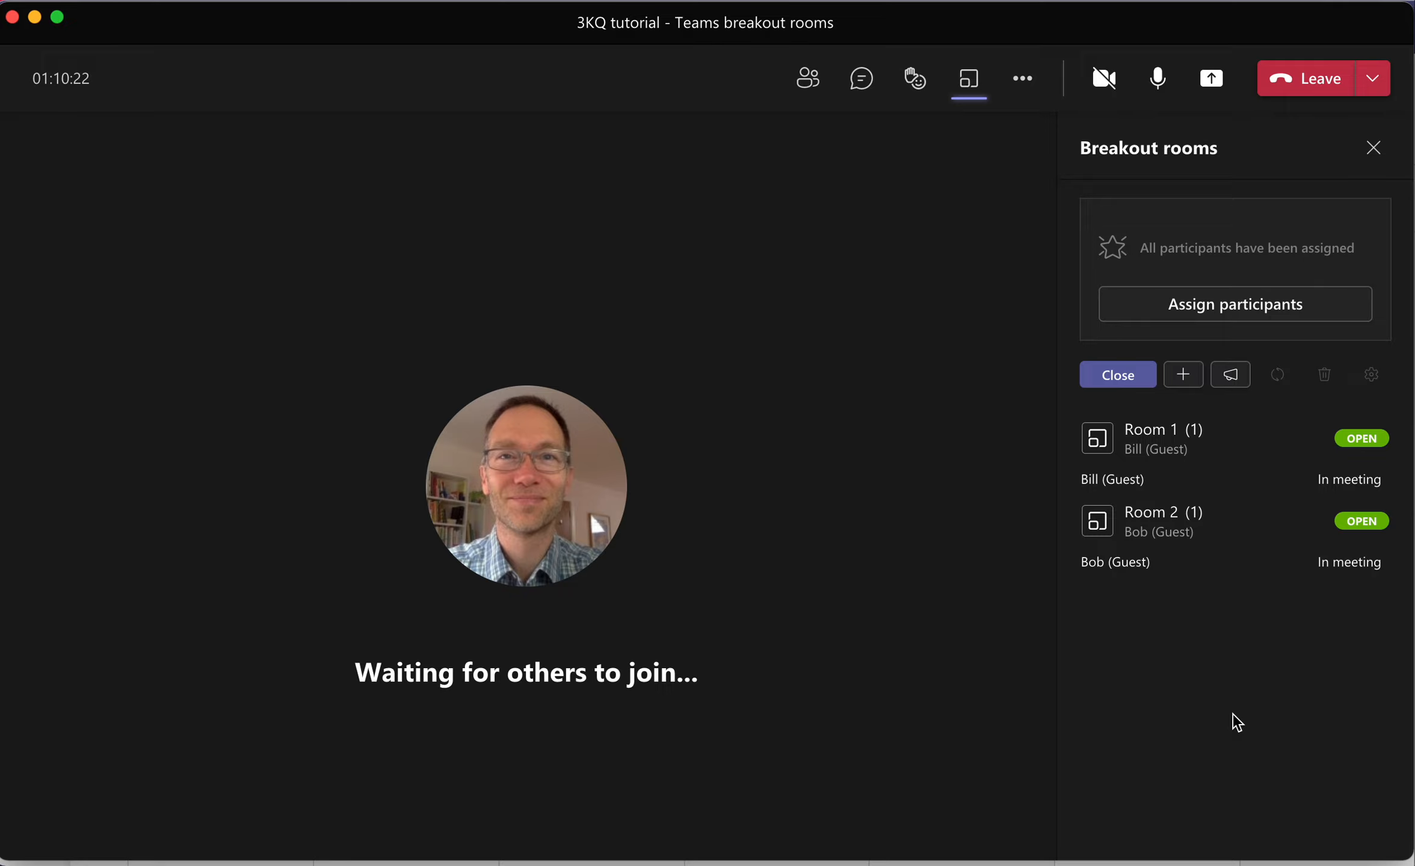
mouse_move(1355, 579)
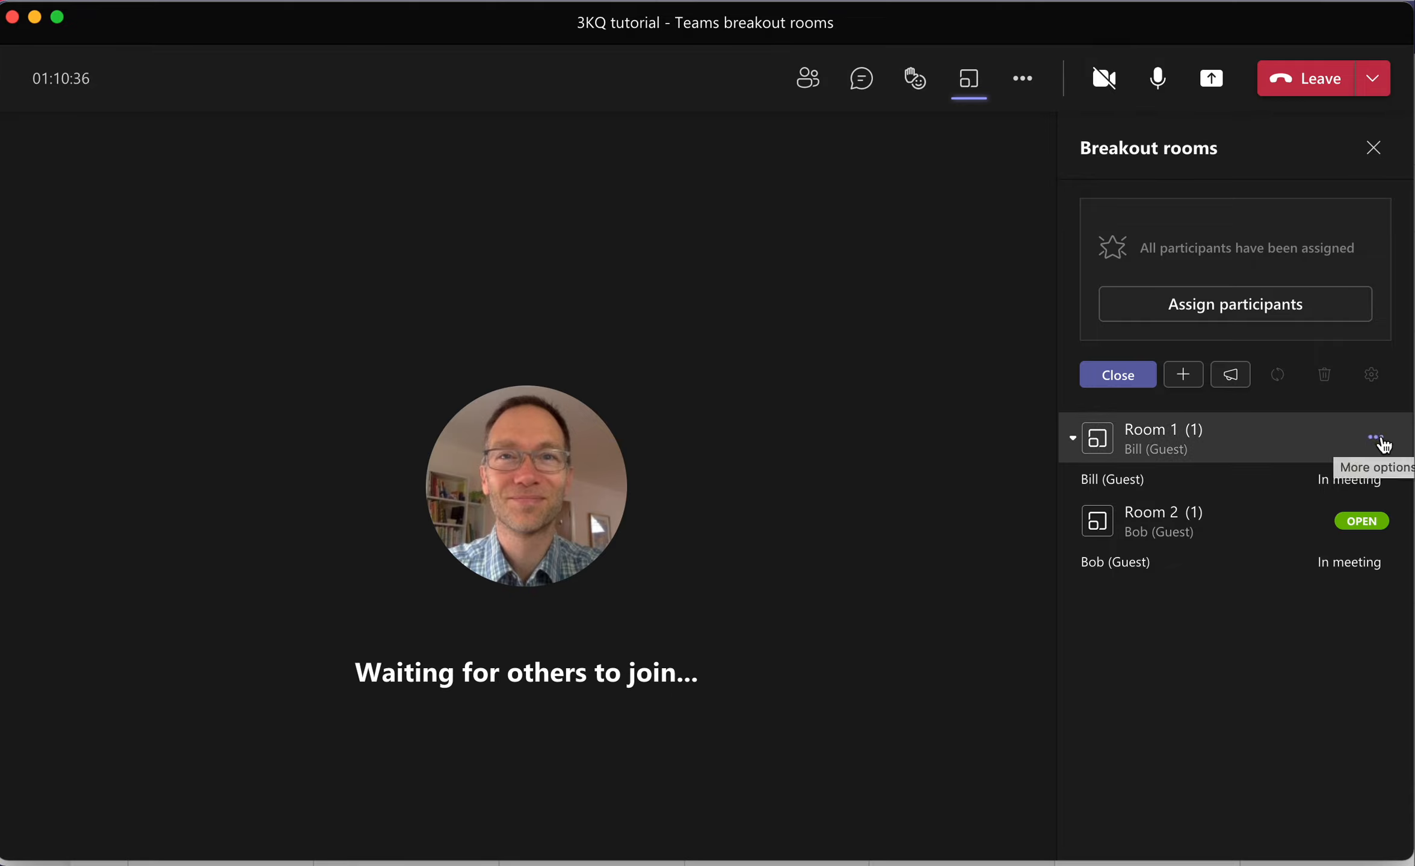
left_click(1376, 438)
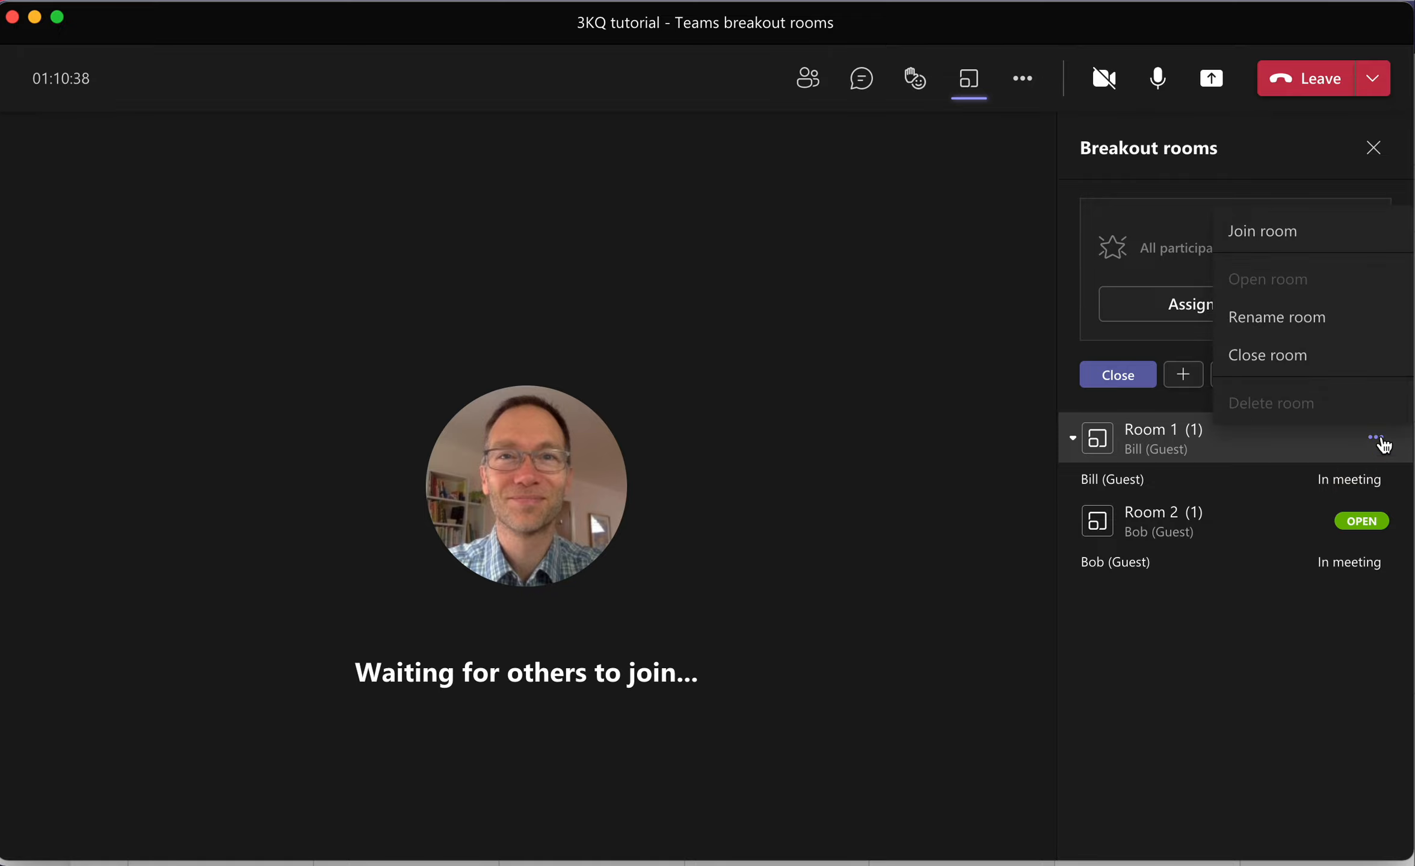
left_click(1328, 230)
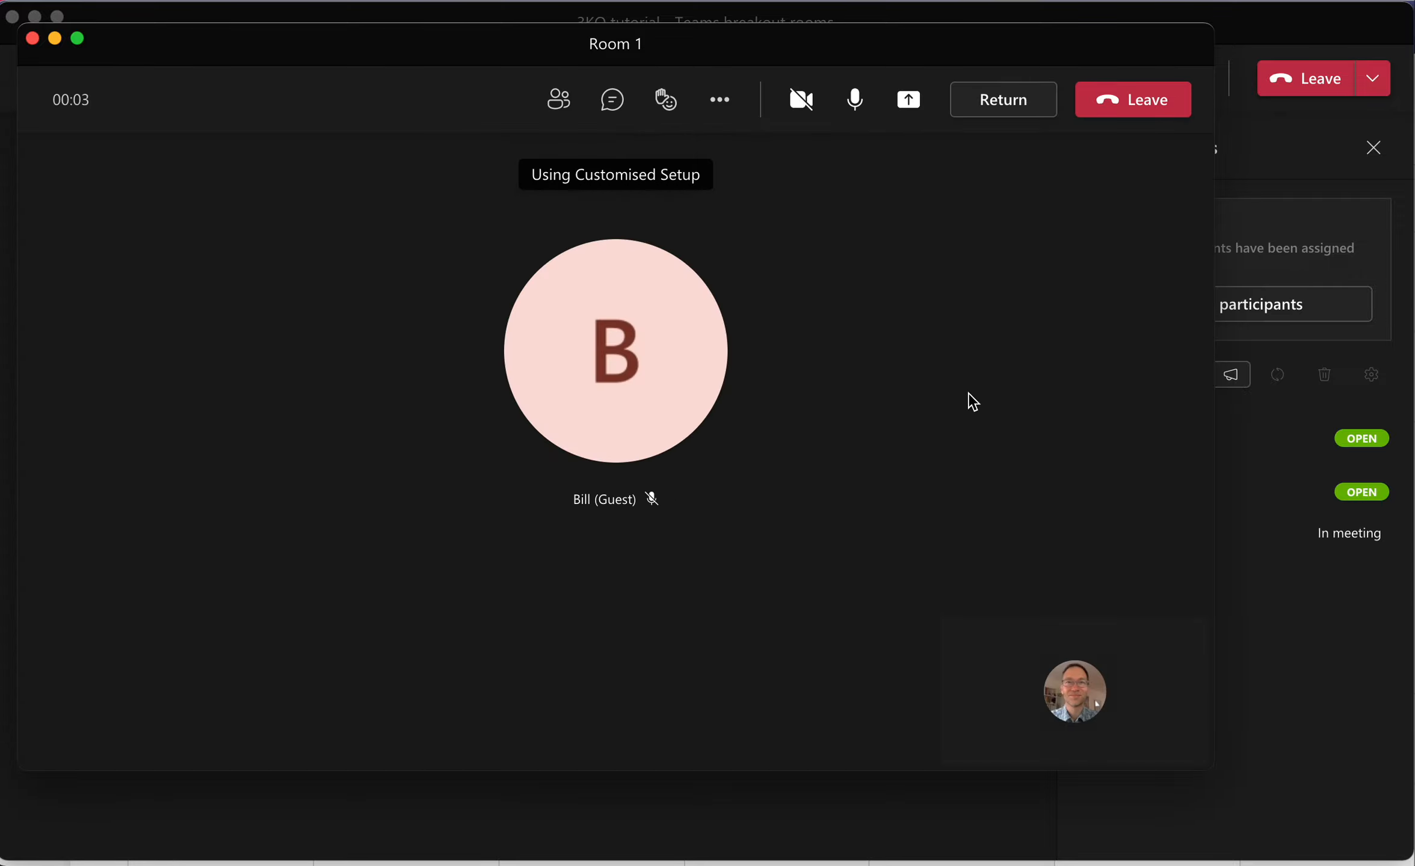
left_click(1010, 106)
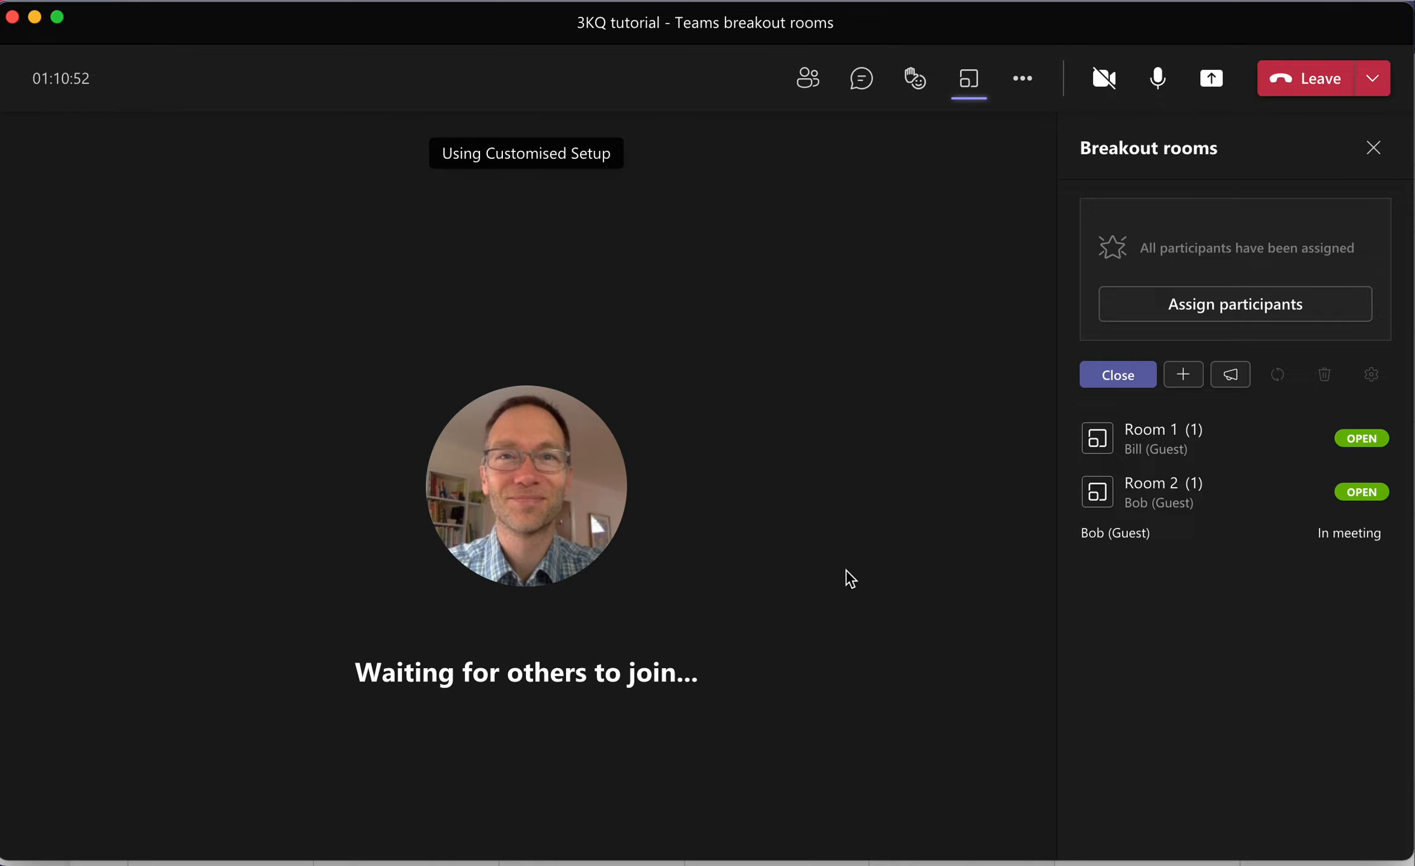
Join Room 2, leave it, and resume the main meeting that is on hold
left_click(1377, 490)
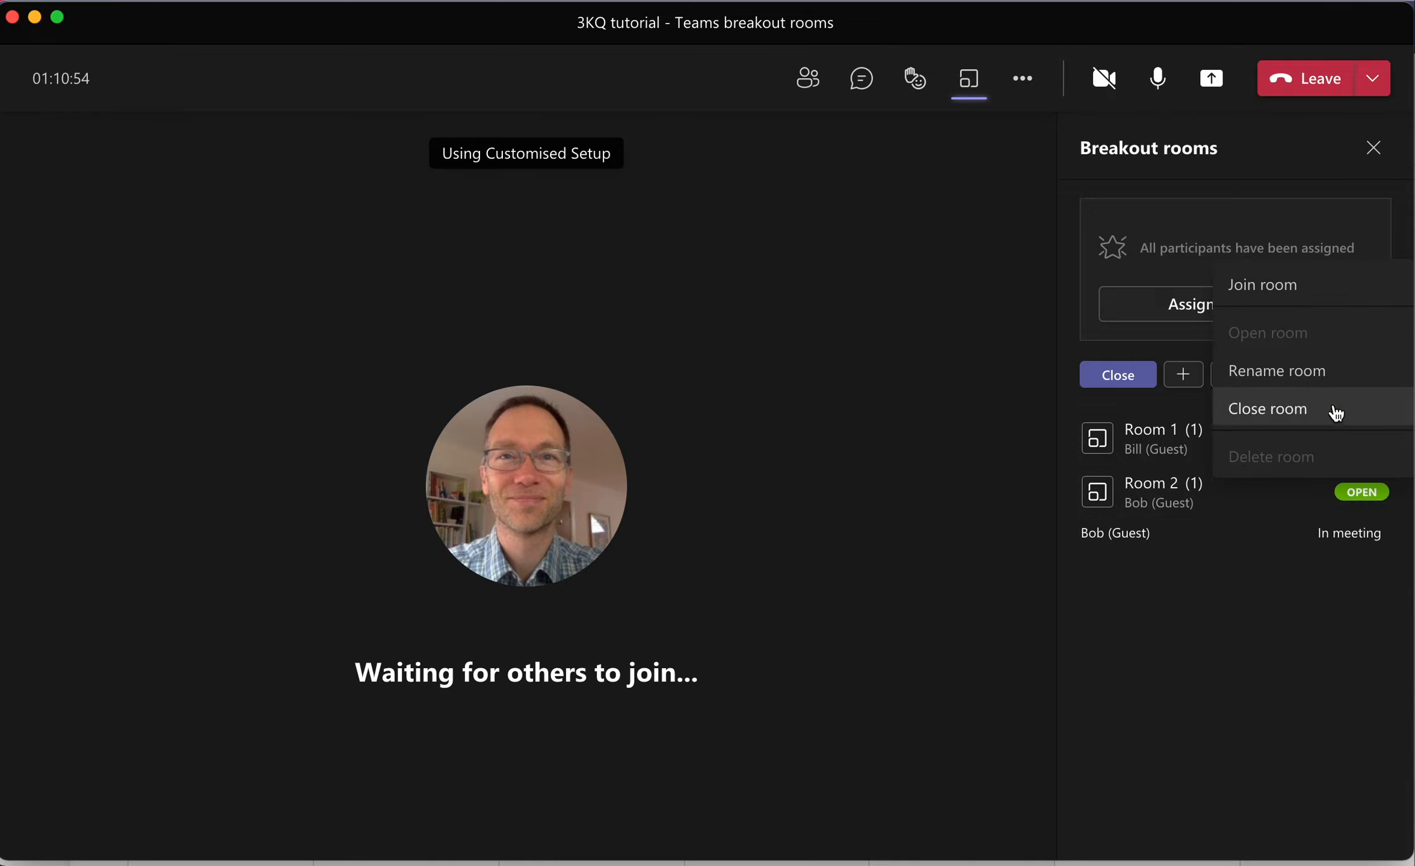
left_click(1263, 284)
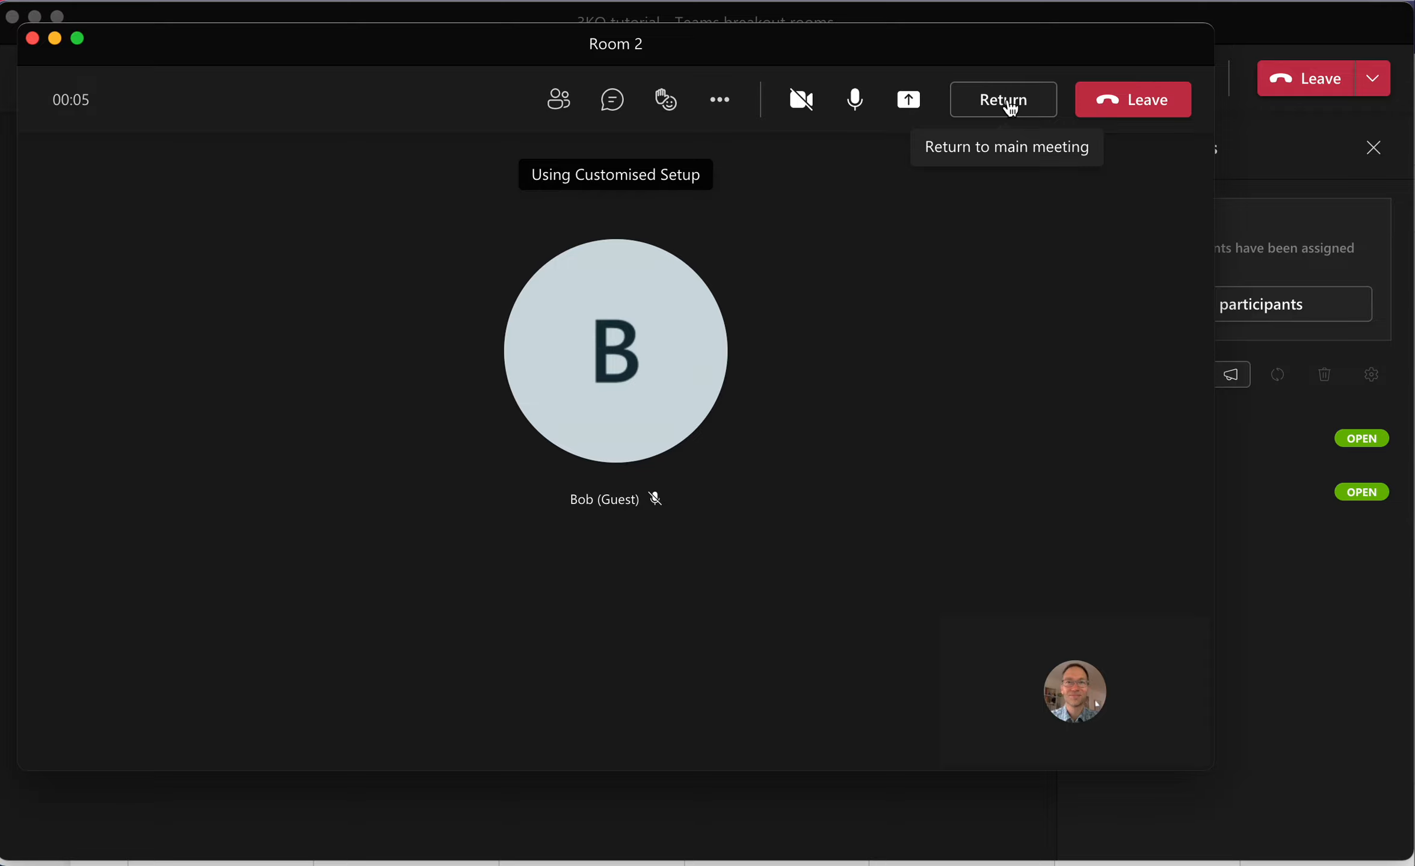
left_click(1138, 103)
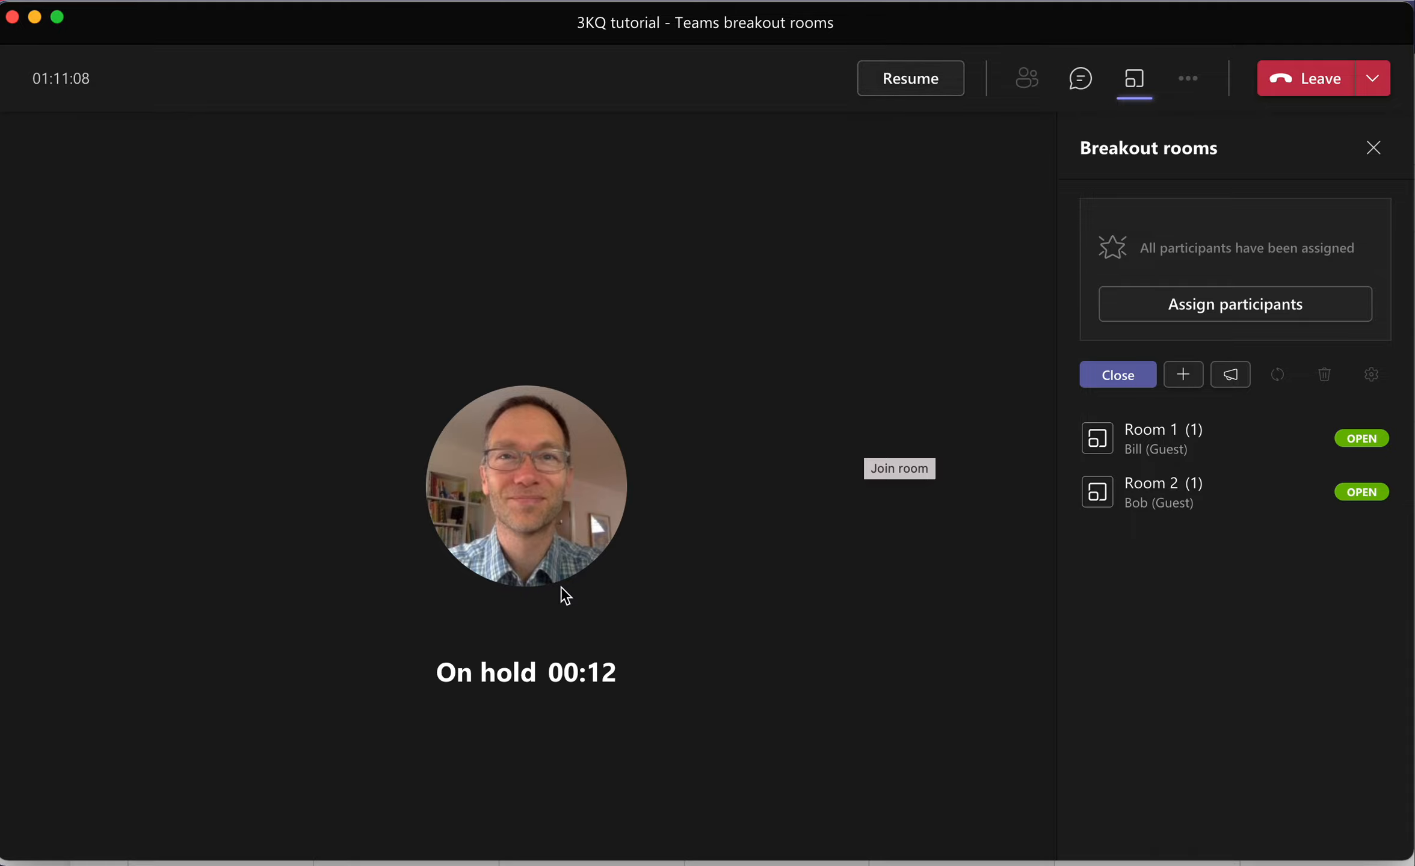
left_click(923, 79)
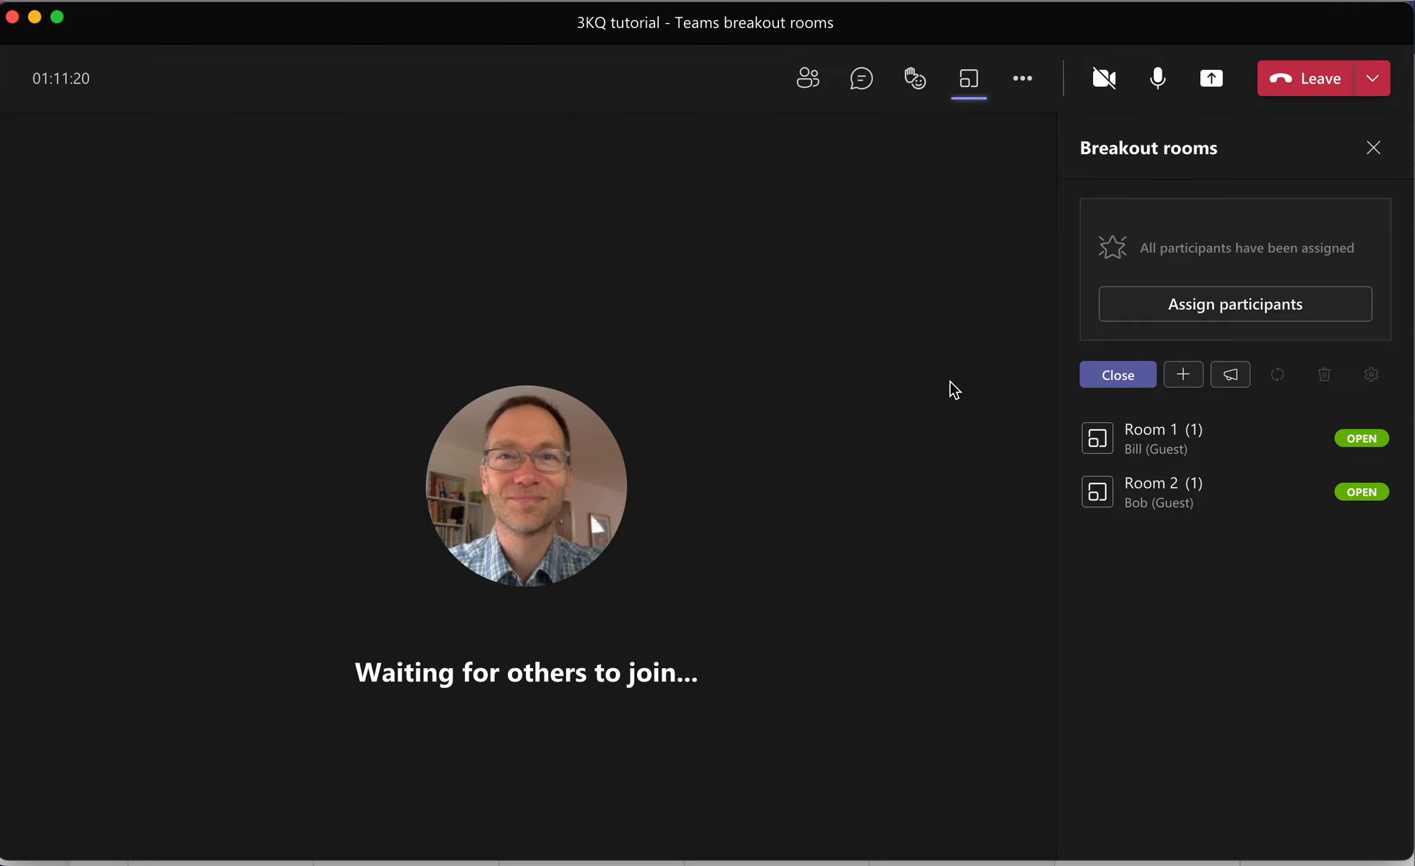
Send the announcement "Closing in 1 minute" to the breakout rooms and close all the rooms
left_click(1233, 379)
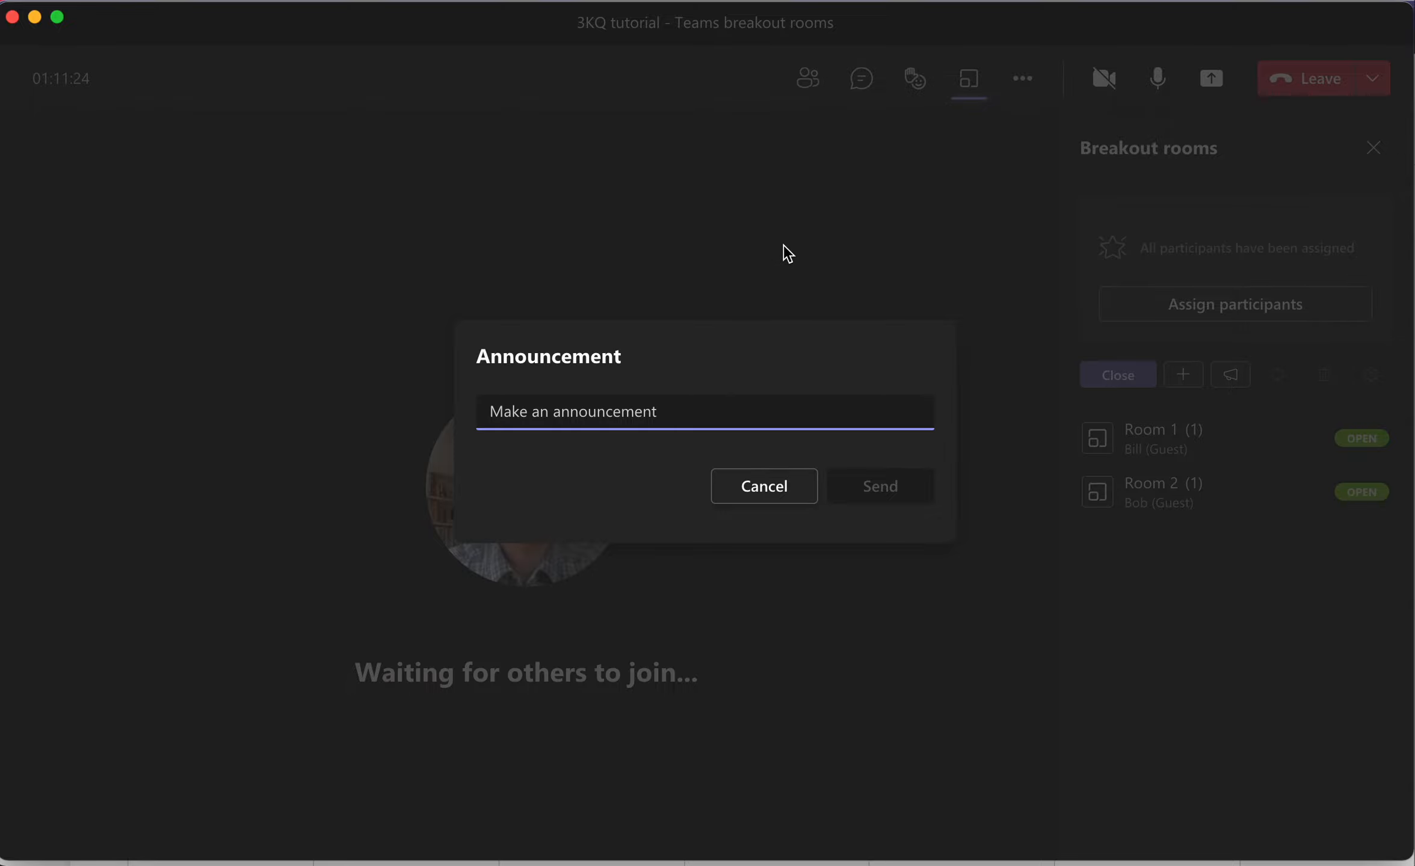
left_click(779, 493)
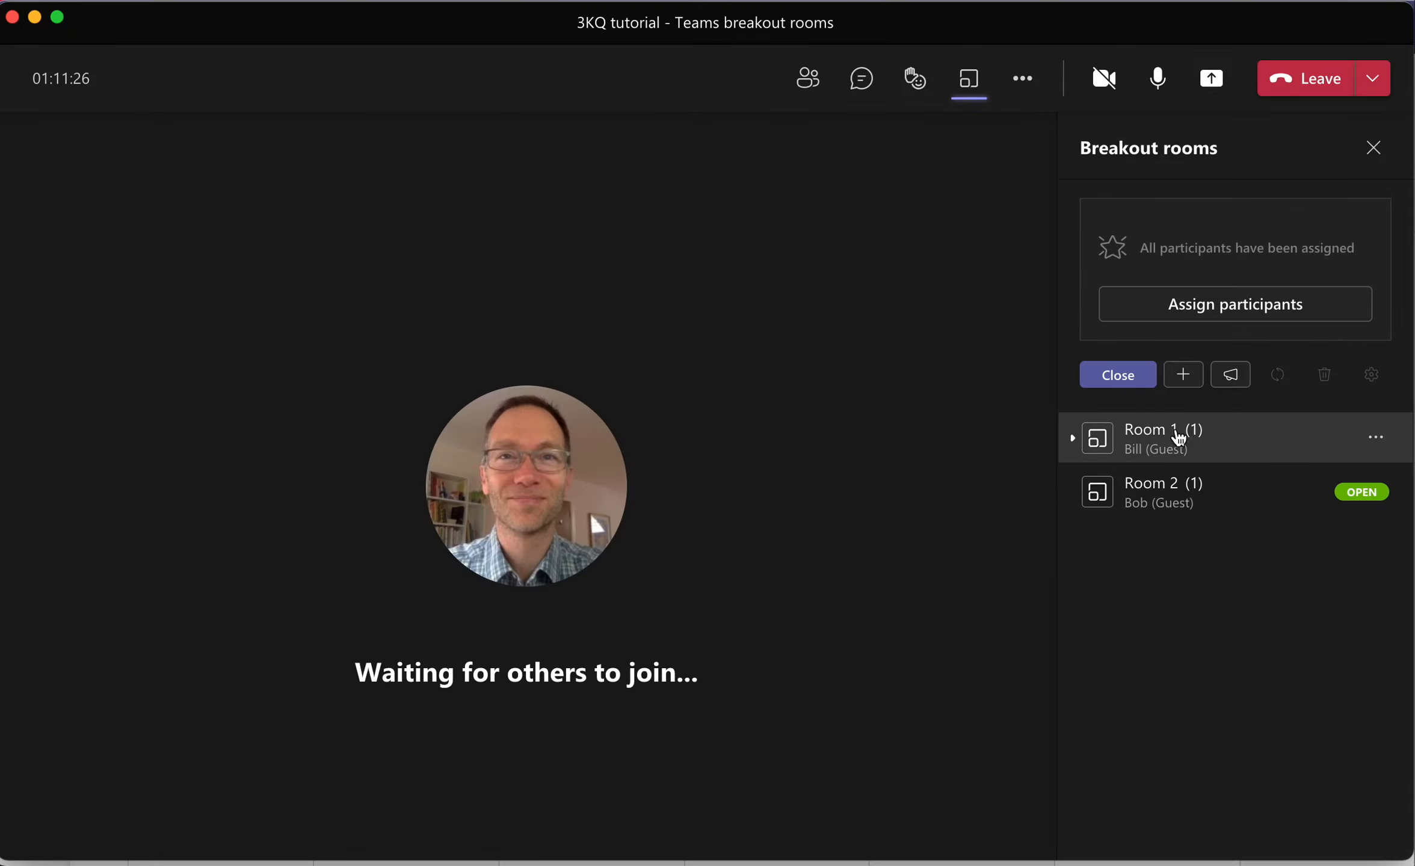
left_click(1247, 385)
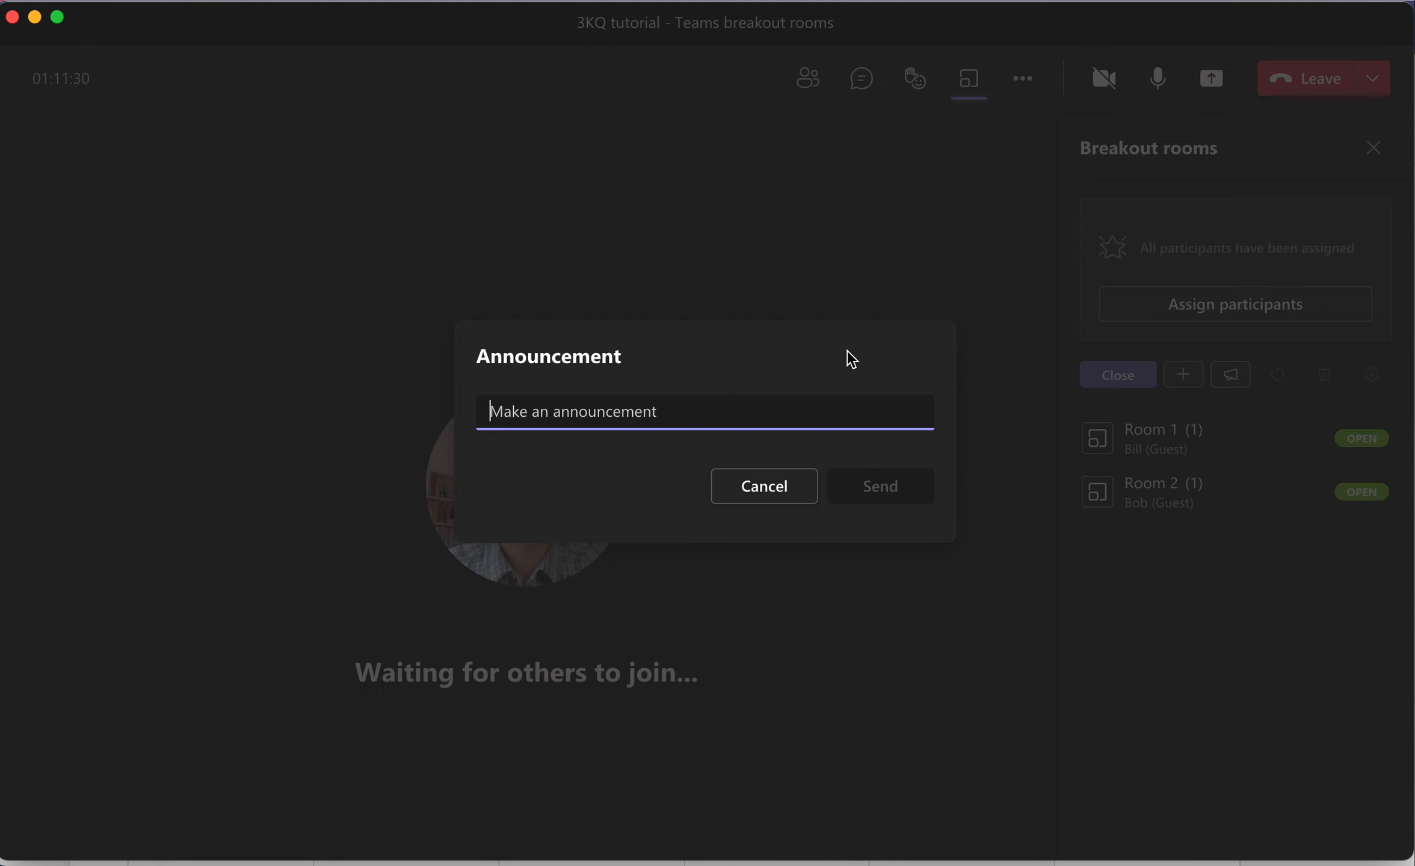
type("Closing in ")
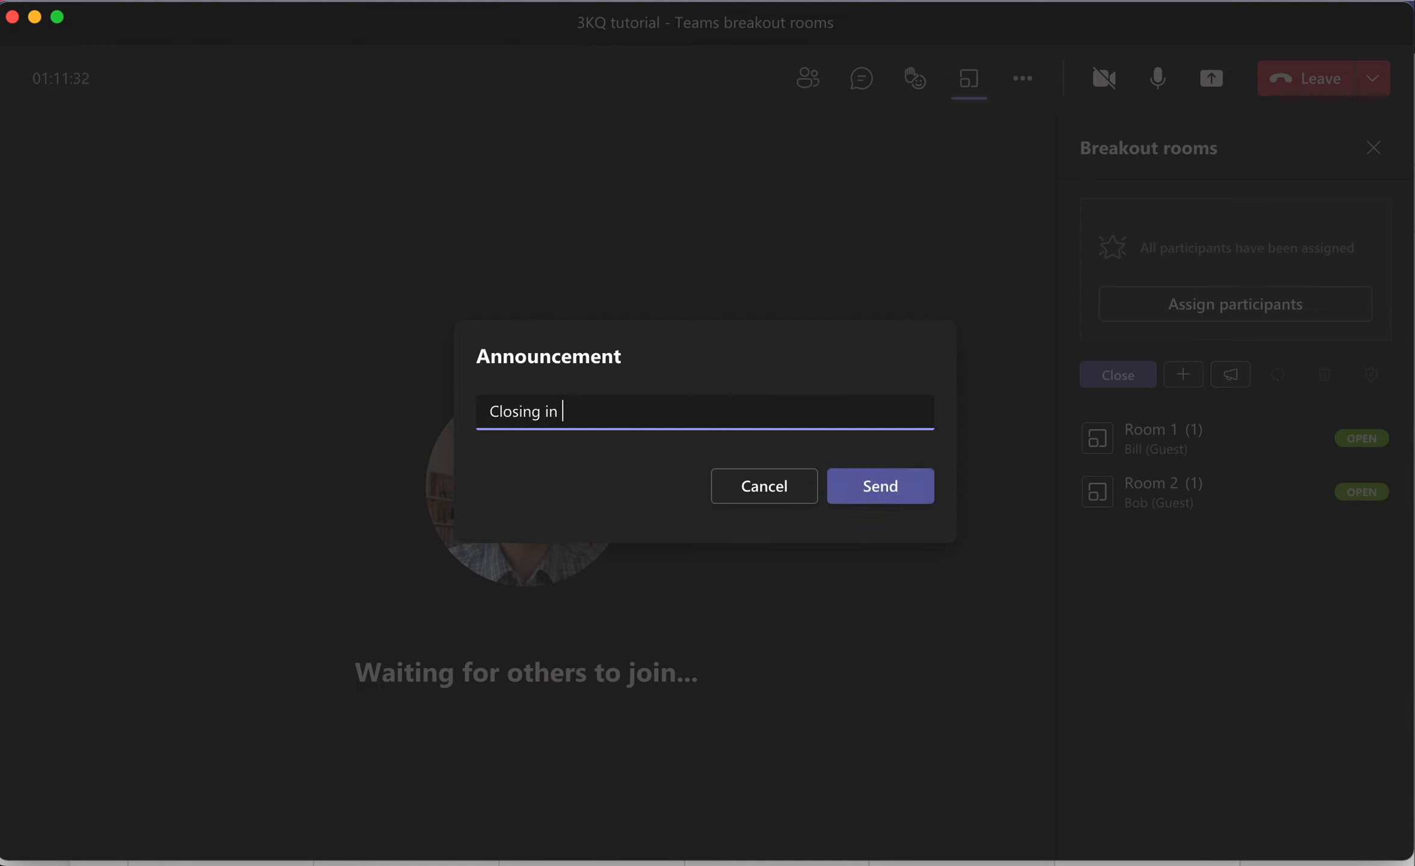
type("1 minu")
key("BackSpace")
type("ute")
left_click(911, 504)
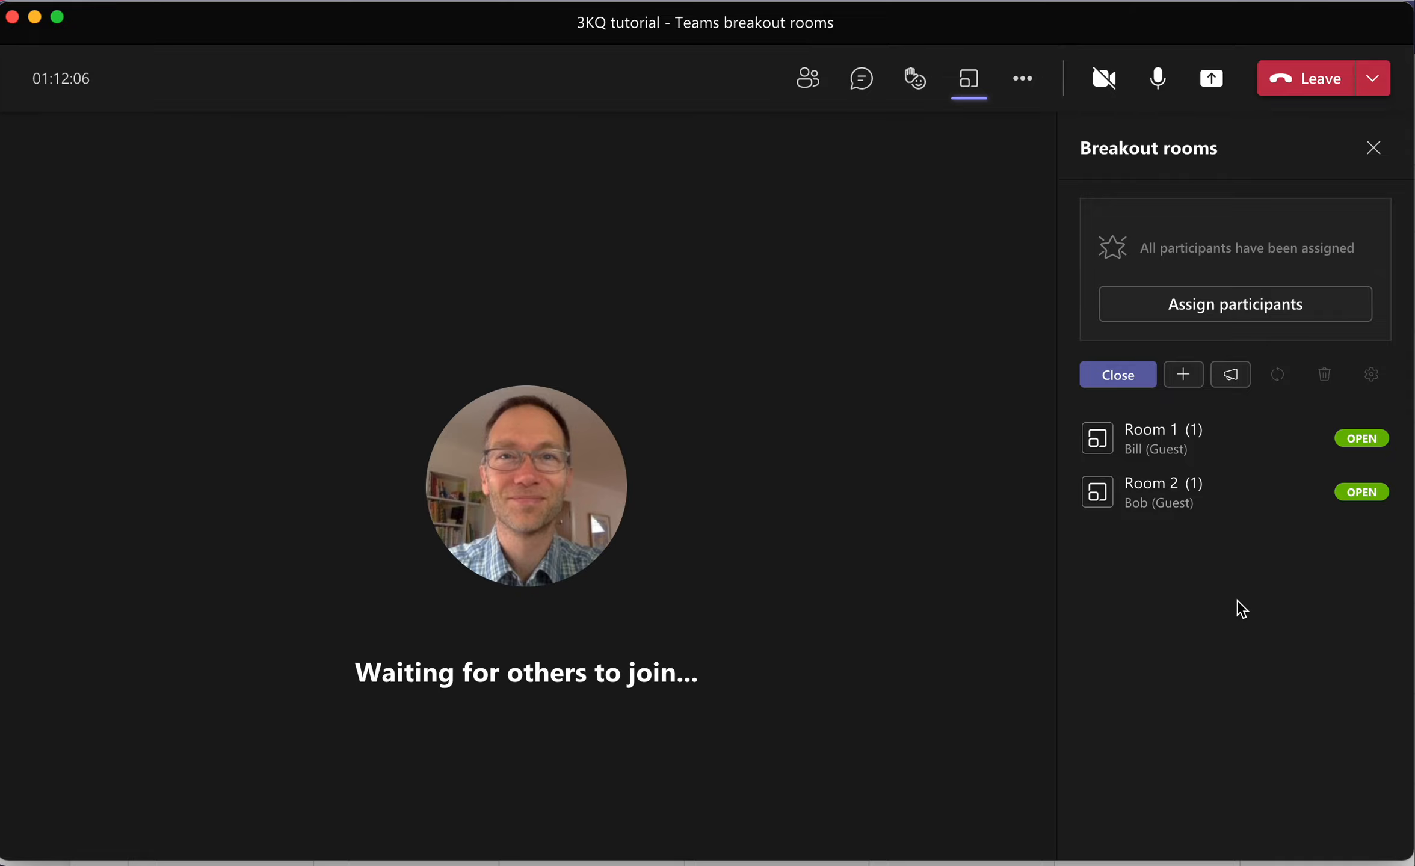
left_click(1129, 379)
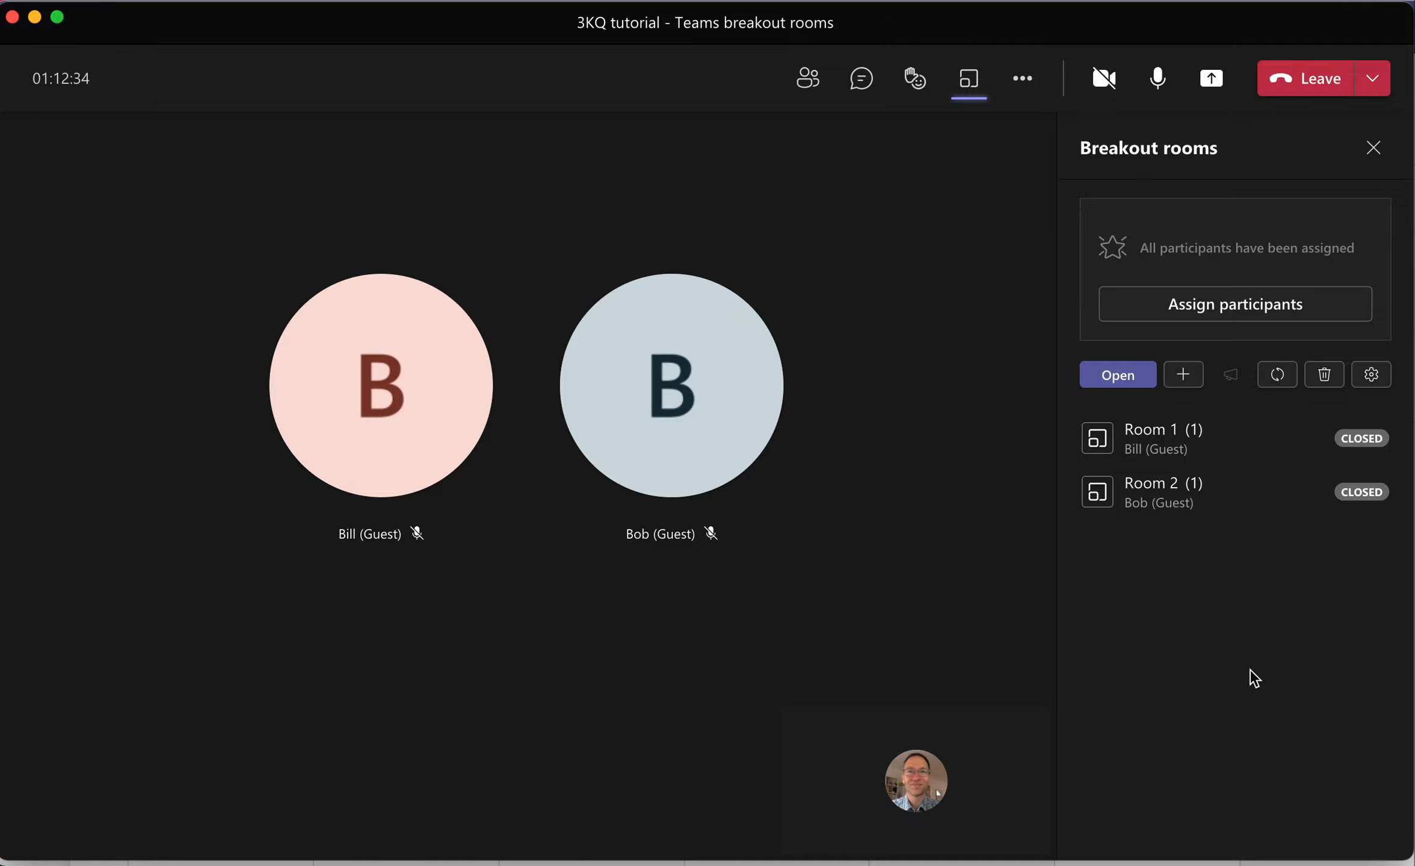
In the breakout room settings, switch presenter room management and the time limit on and back off
mouse_move(1371, 495)
left_click(1372, 374)
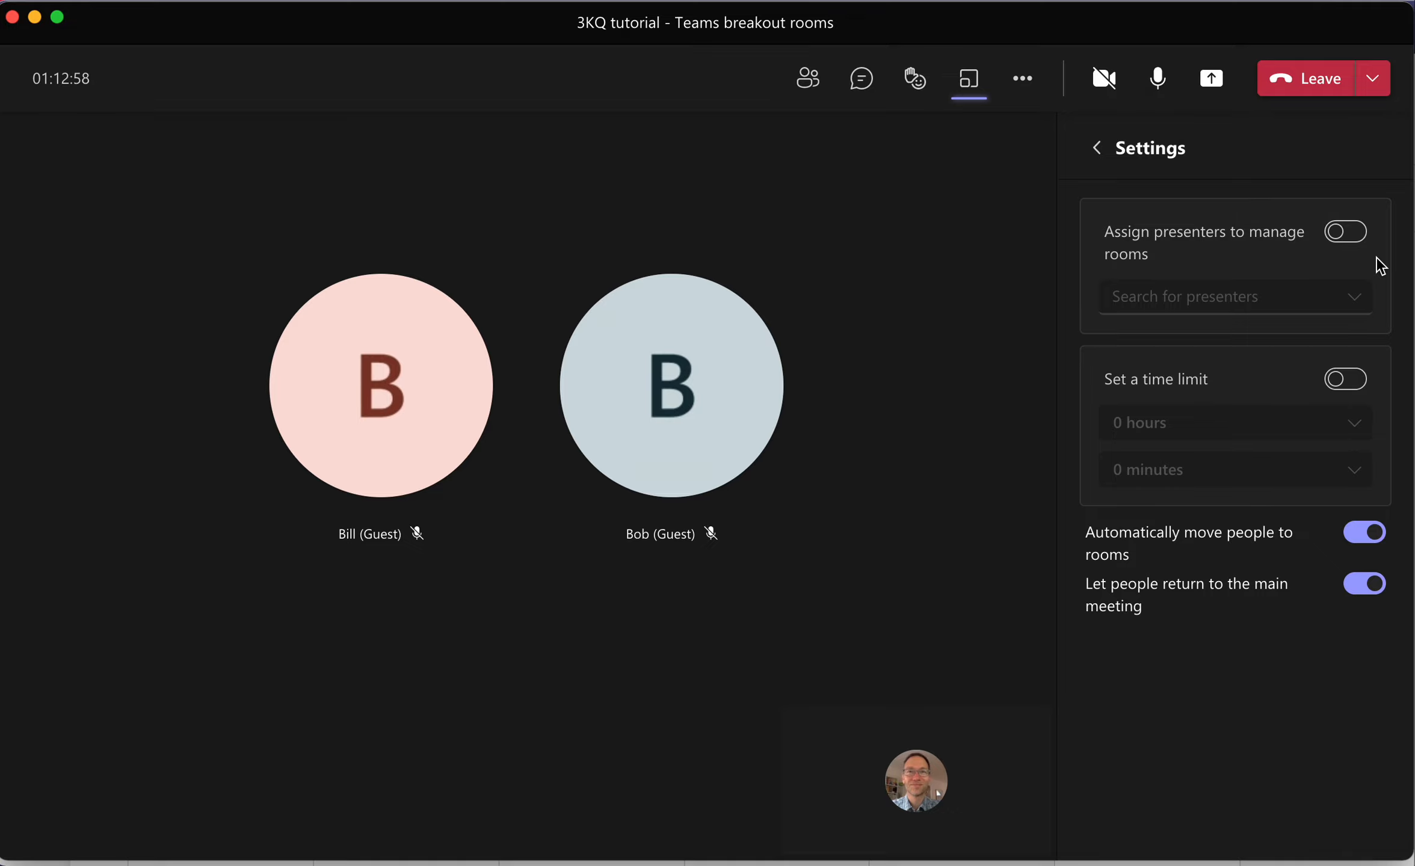
left_click(1346, 234)
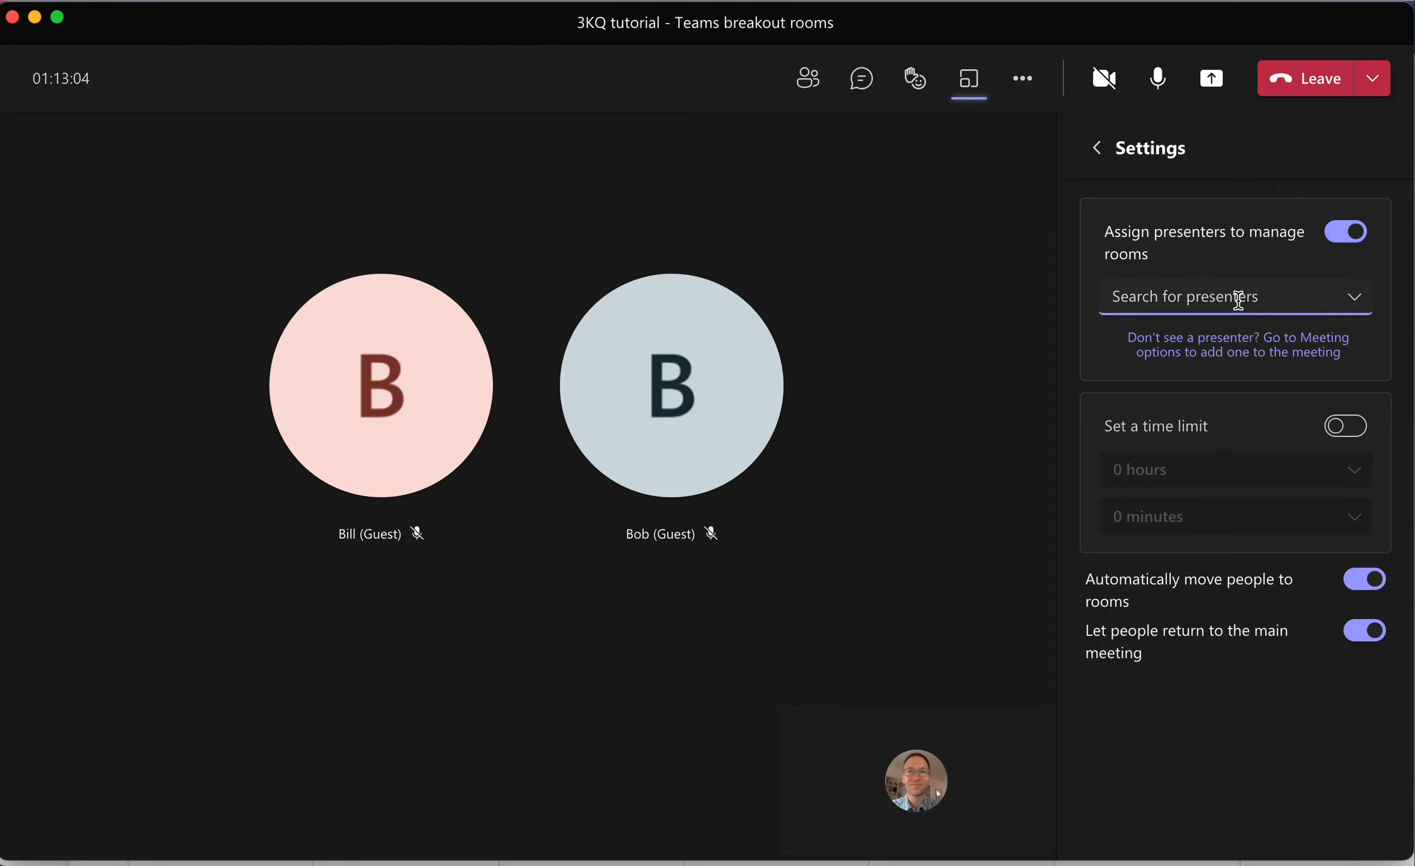
left_click(1345, 235)
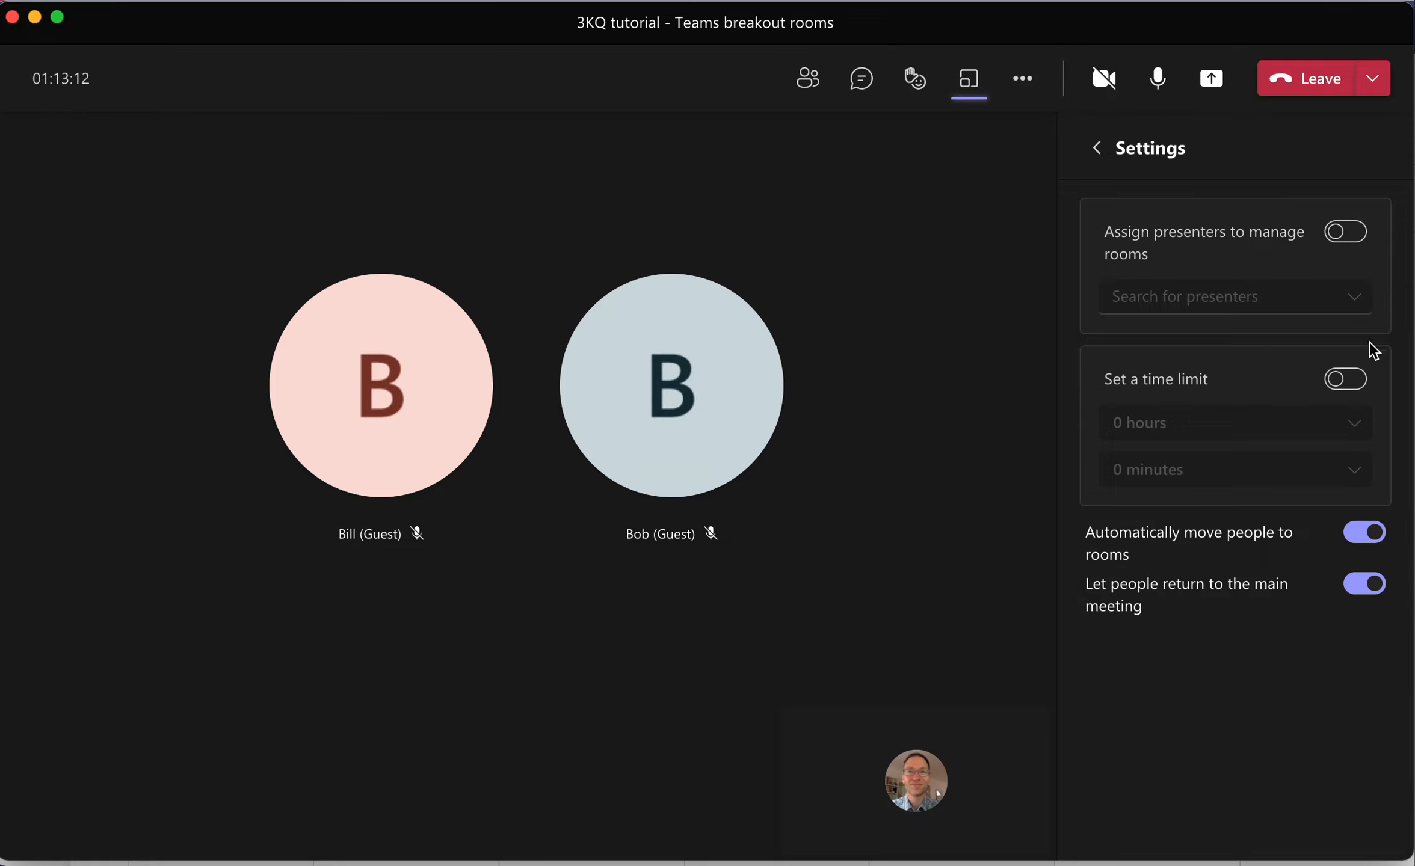
left_click(1353, 383)
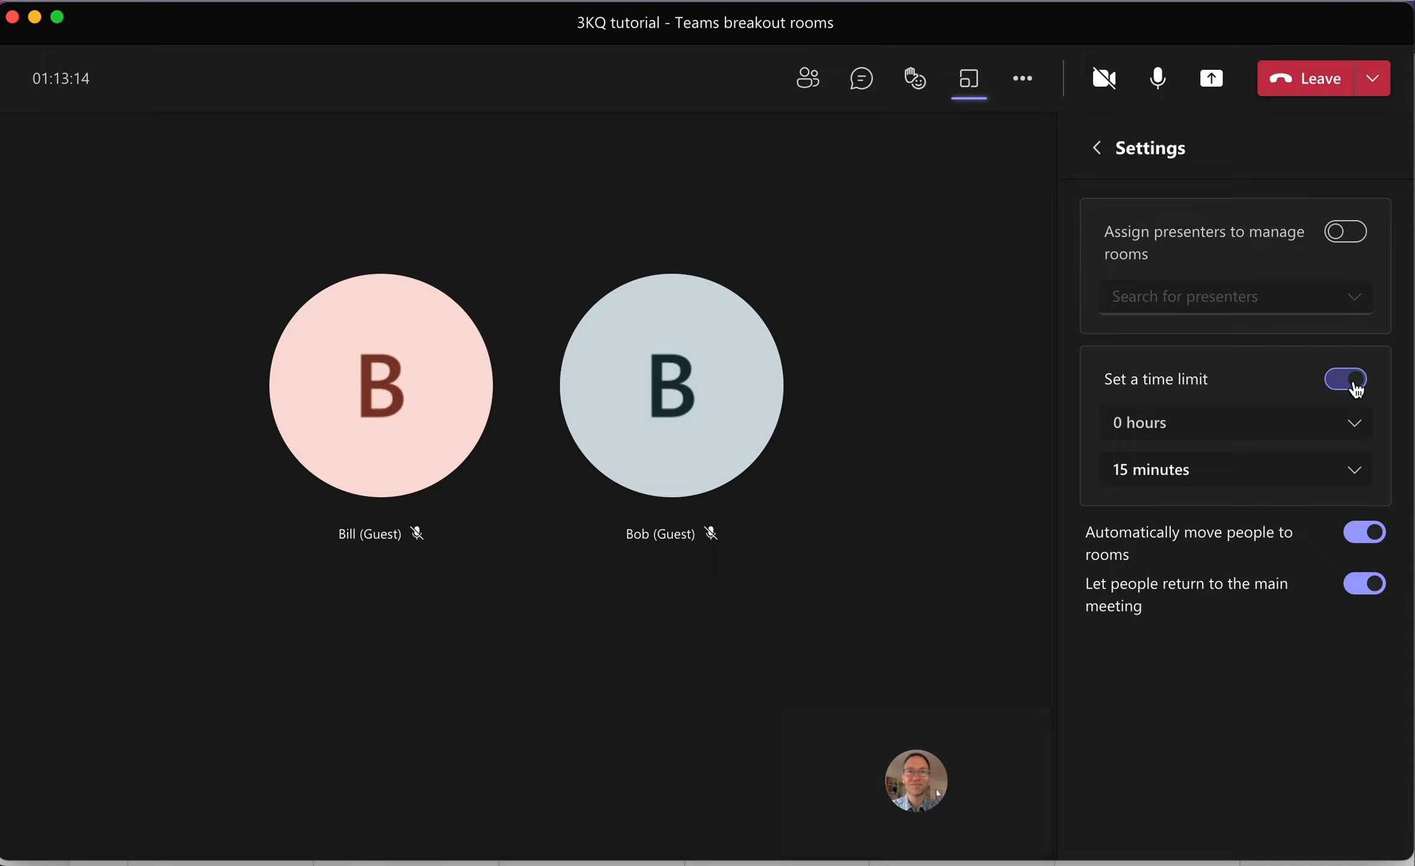
left_click(1357, 390)
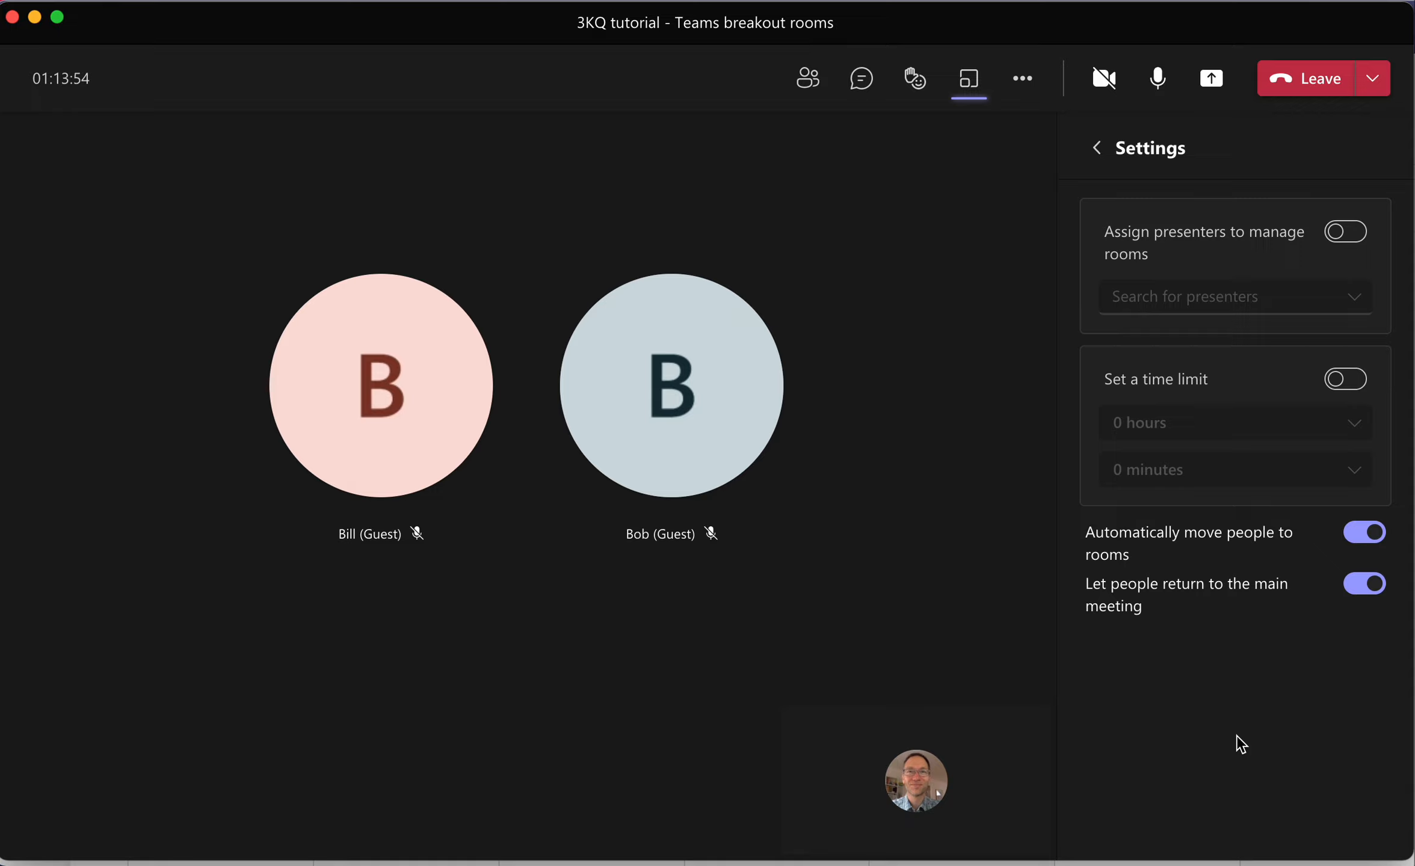
Switch automatic moving to rooms and returning to the main meeting off and back on, and leave the settings
left_click(1366, 533)
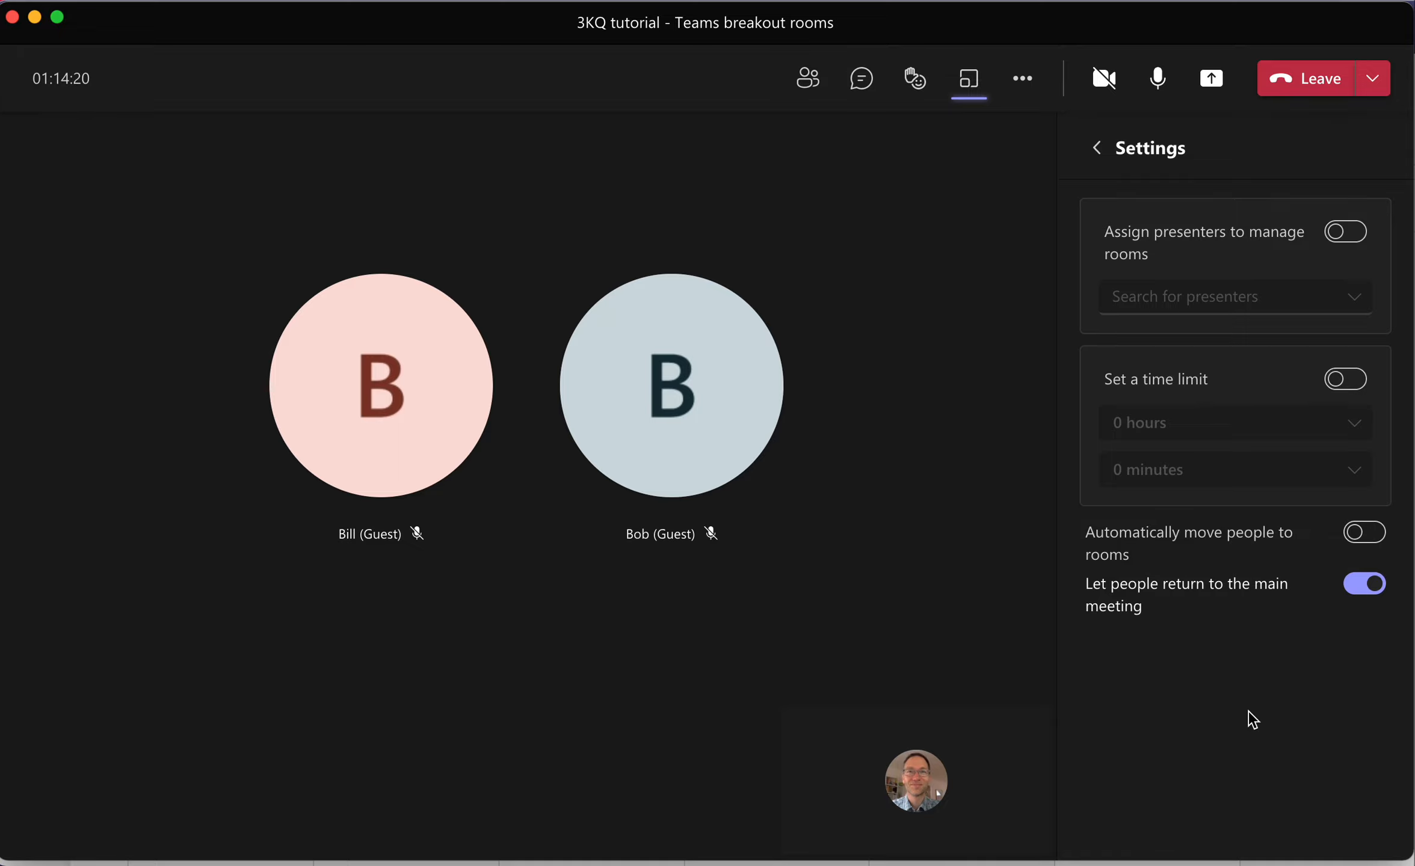
left_click(1369, 539)
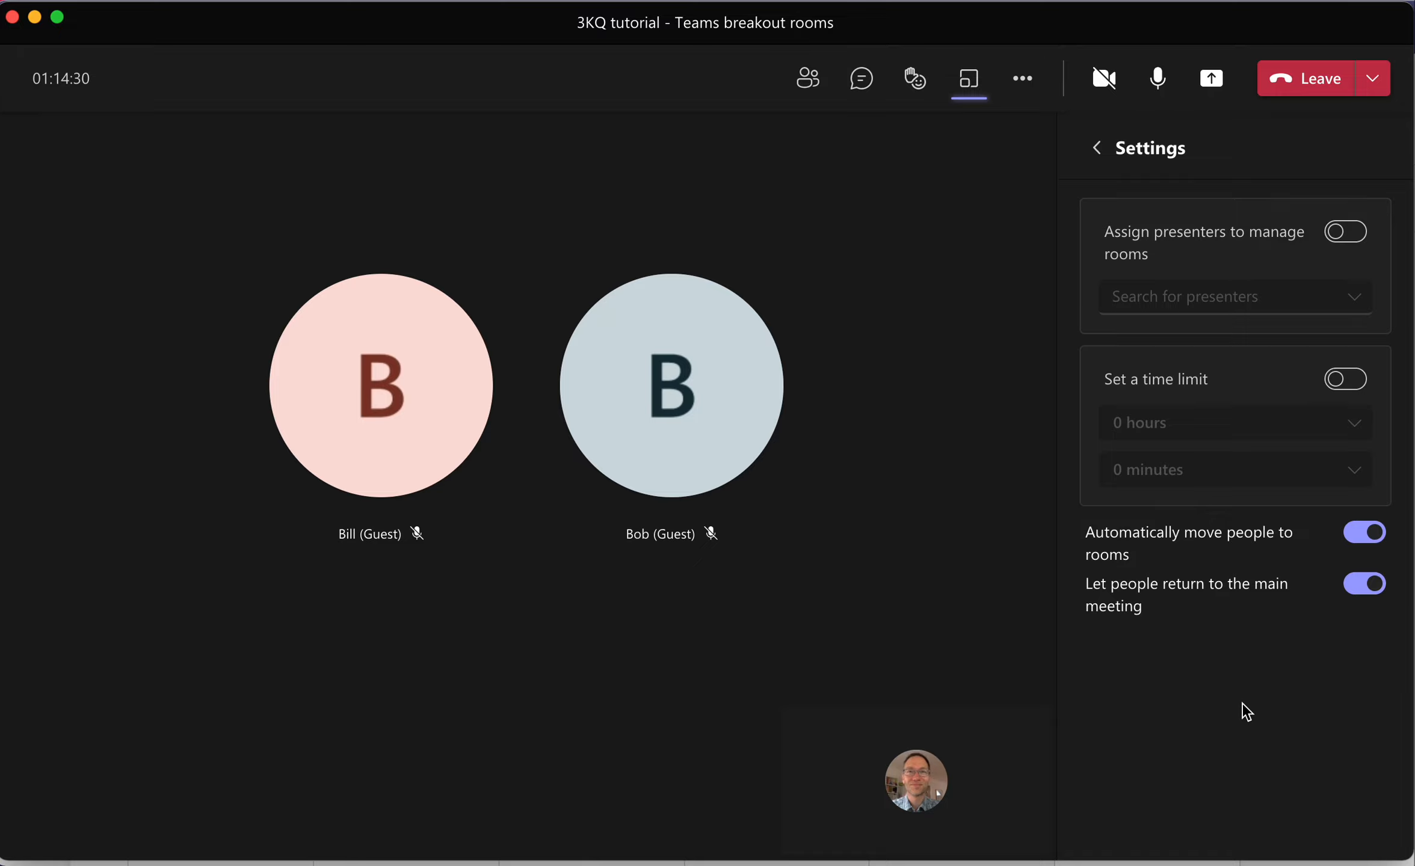
left_click(1364, 586)
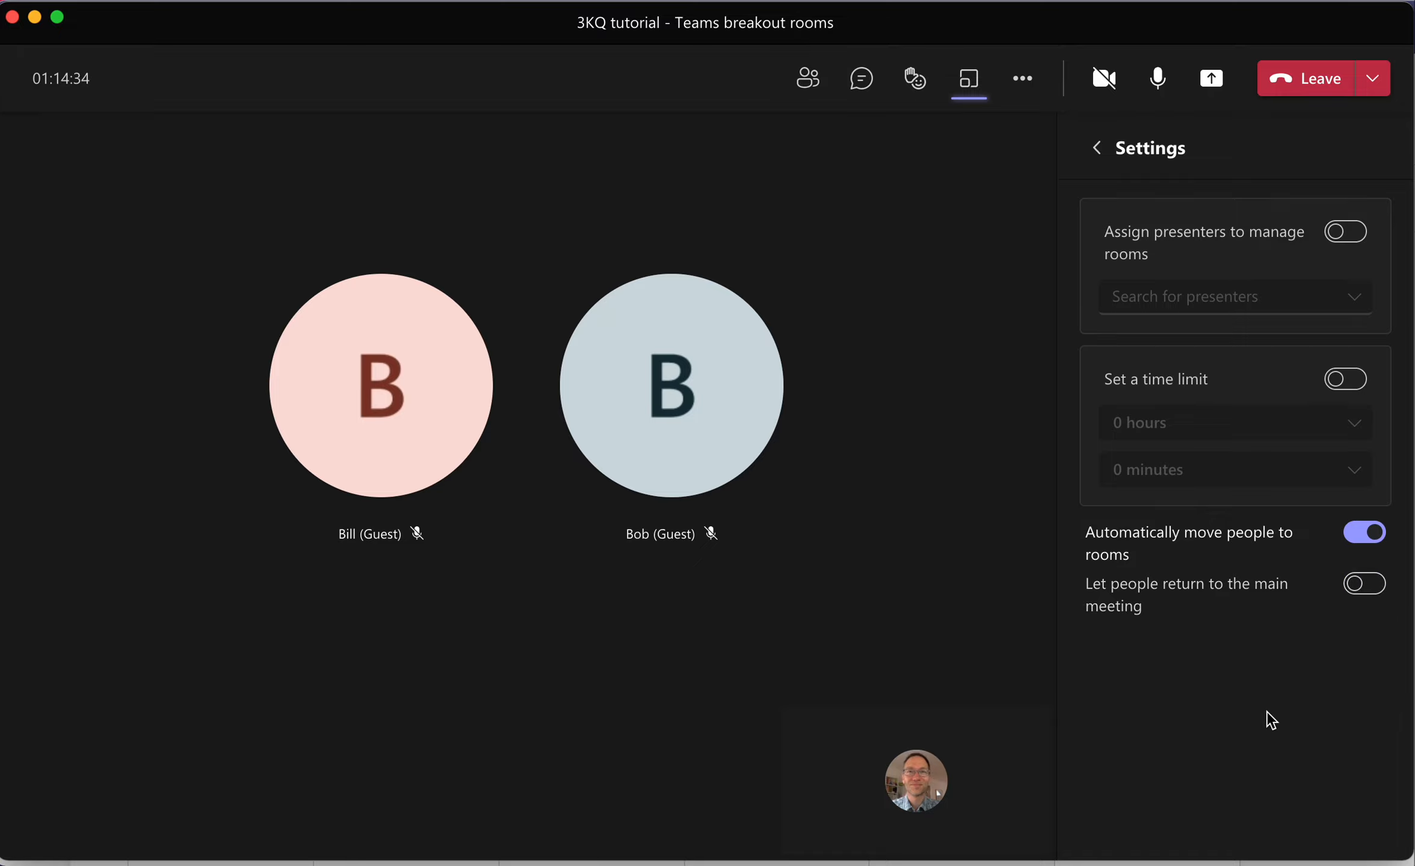
left_click(1365, 586)
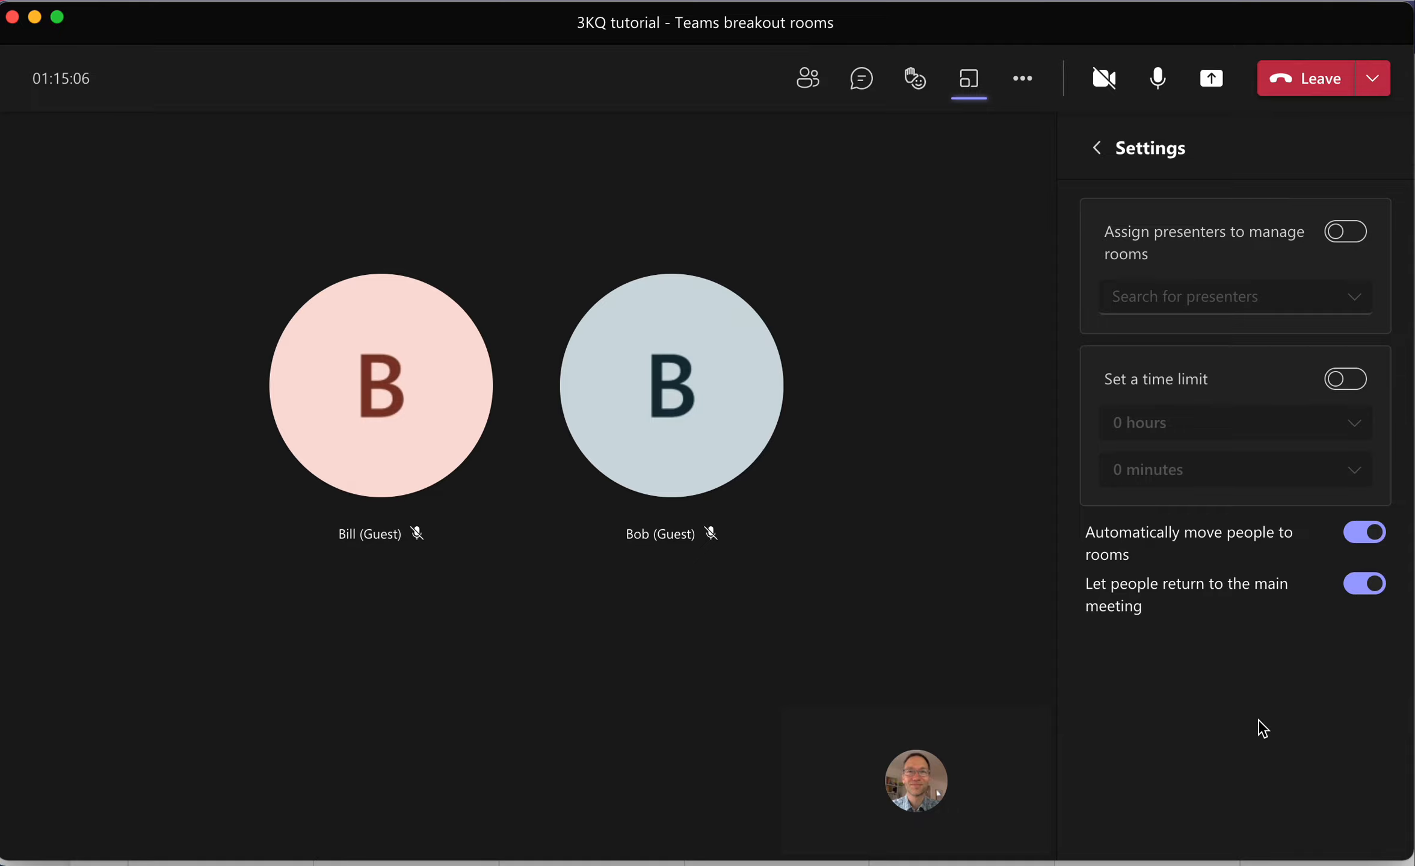
left_click(1098, 151)
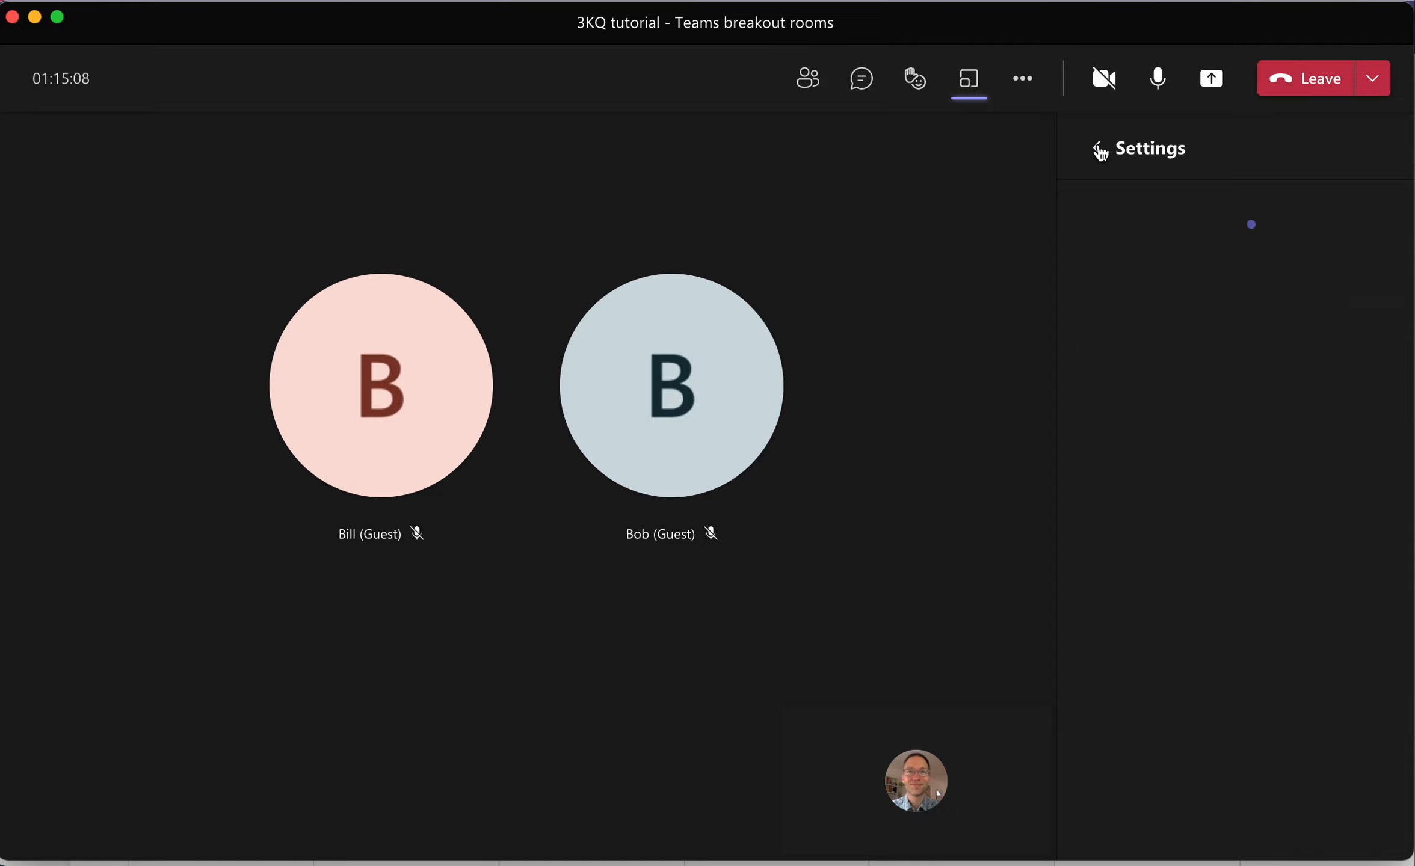